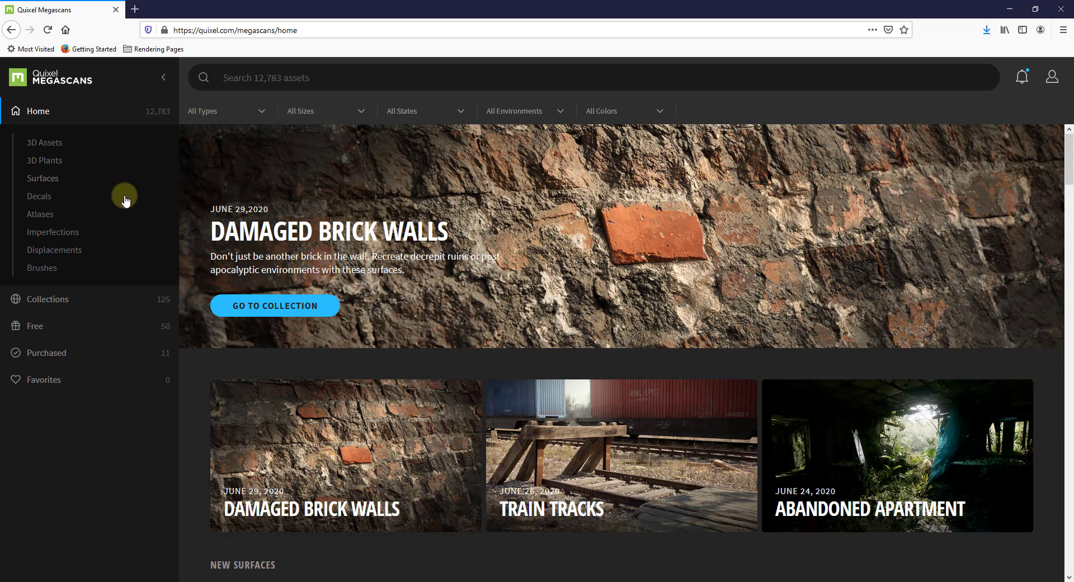
# Step: Browse the trending decals in the Megascans Decals category and open the Asphalt Patch asset
pyautogui.click(40, 198)
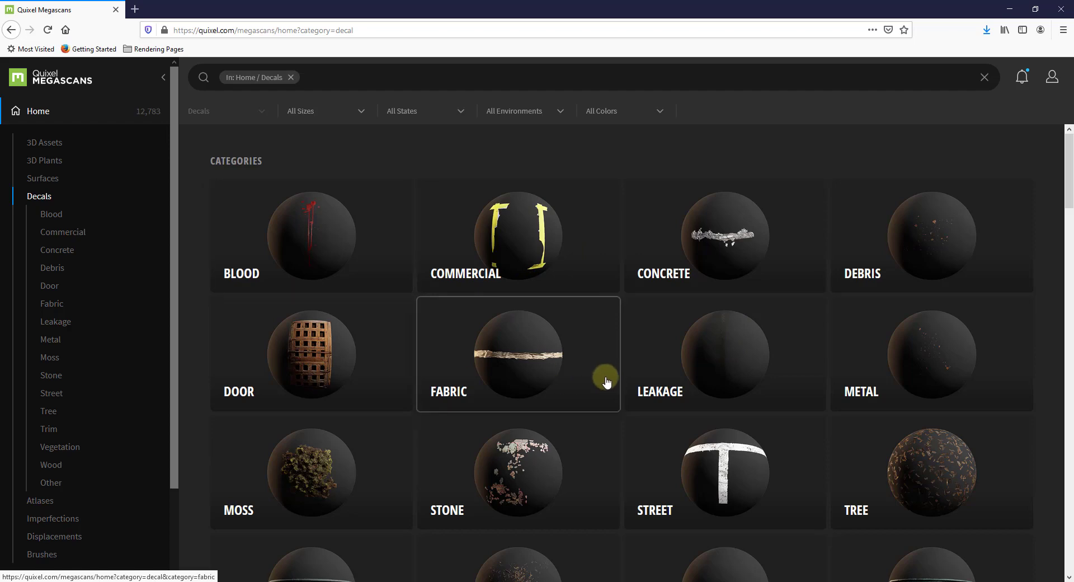
pyautogui.scroll(-3, 644, 369)
pyautogui.scroll(-5, 498, 387)
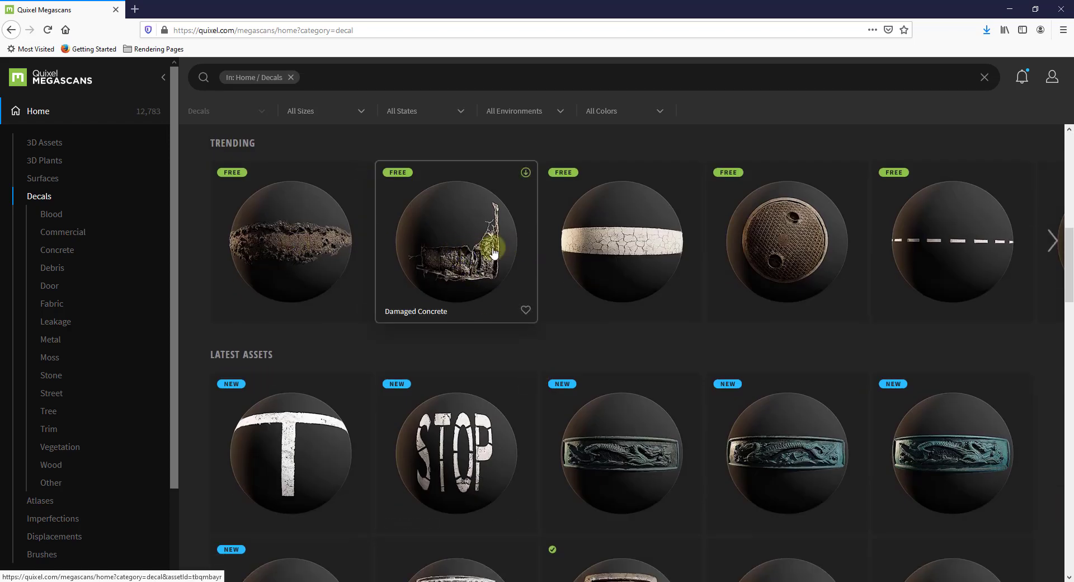
pyautogui.click(1051, 242)
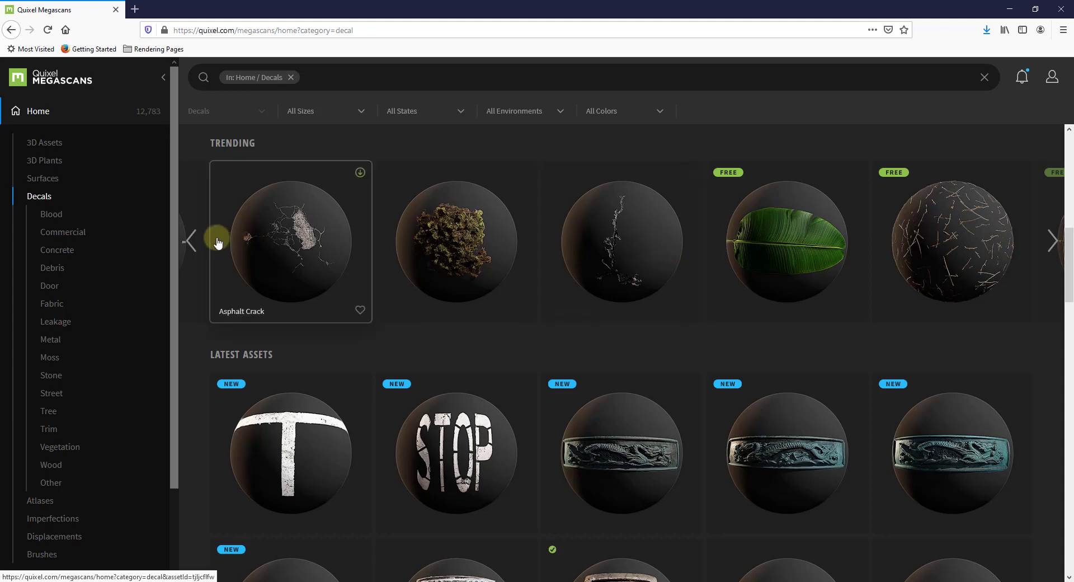
pyautogui.click(194, 241)
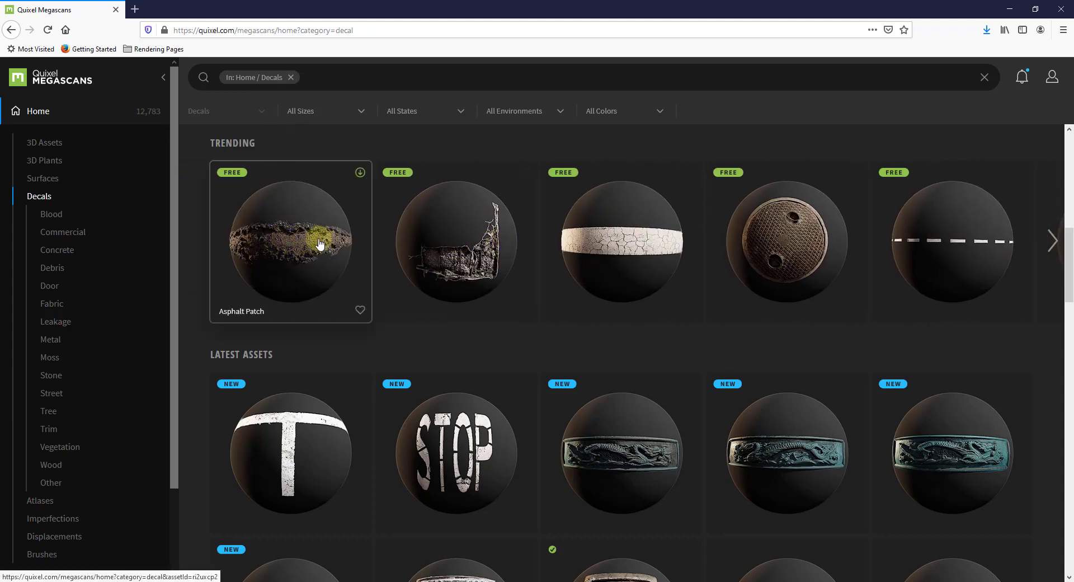
pyautogui.click(292, 240)
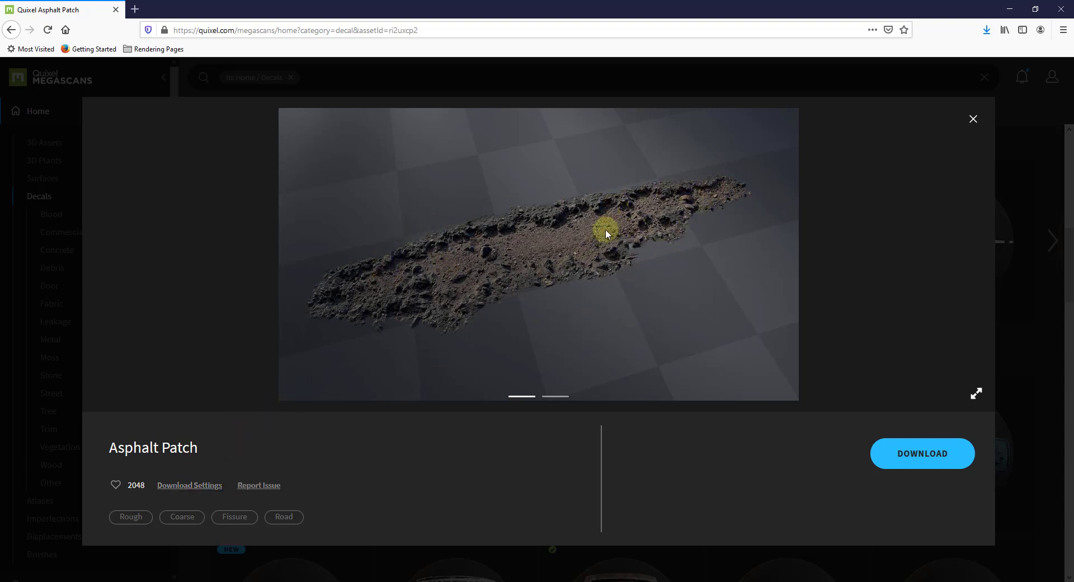
# Step: Review the resolution and opacity format in the Asphalt Patch download settings, and download the decal at 2K
pyautogui.click(197, 486)
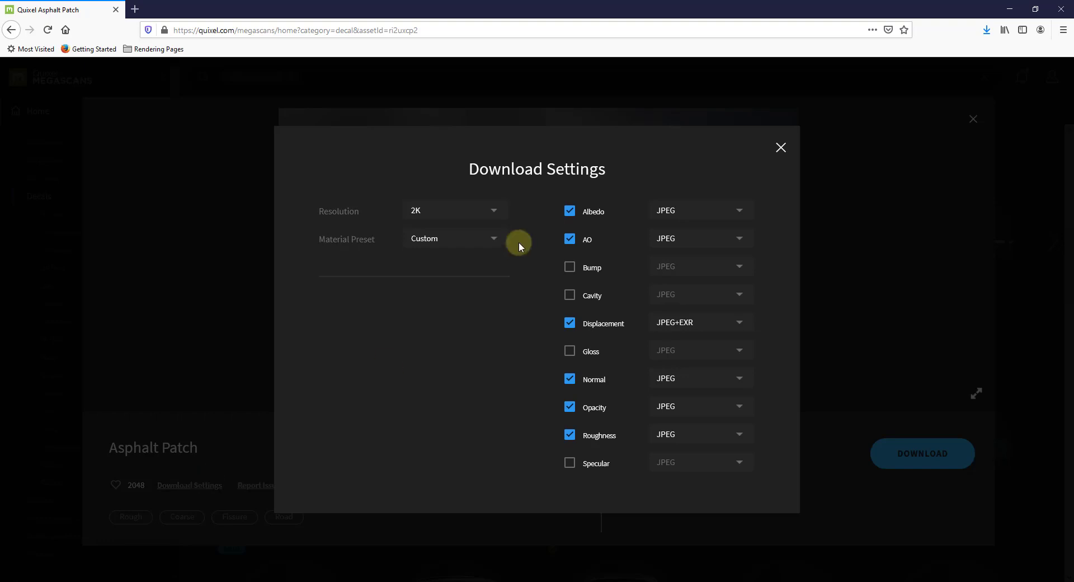
pyautogui.click(444, 210)
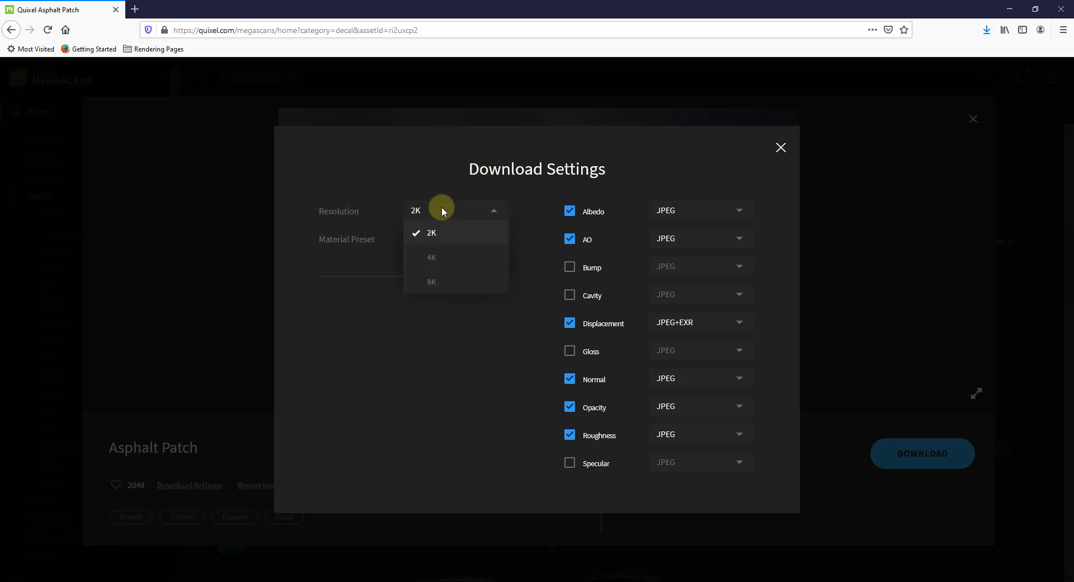
pyautogui.click(442, 210)
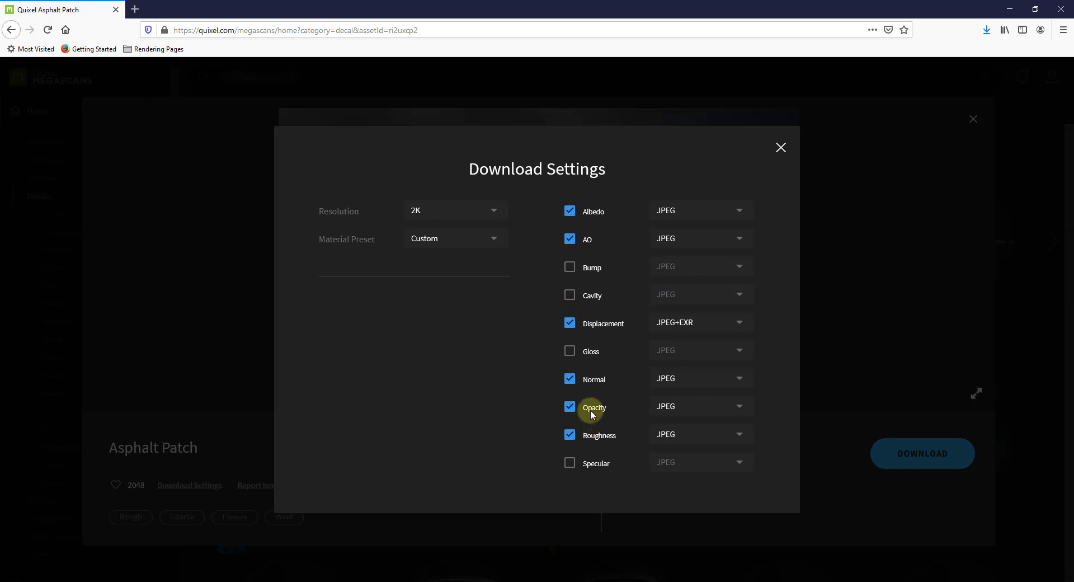
pyautogui.click(659, 407)
pyautogui.click(656, 405)
pyautogui.click(781, 147)
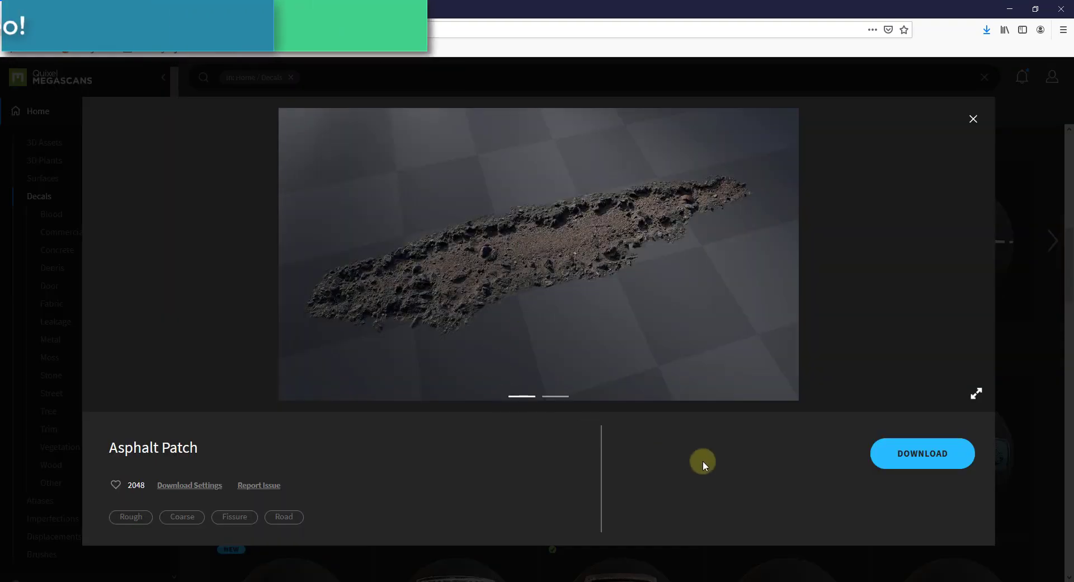
pyautogui.click(932, 467)
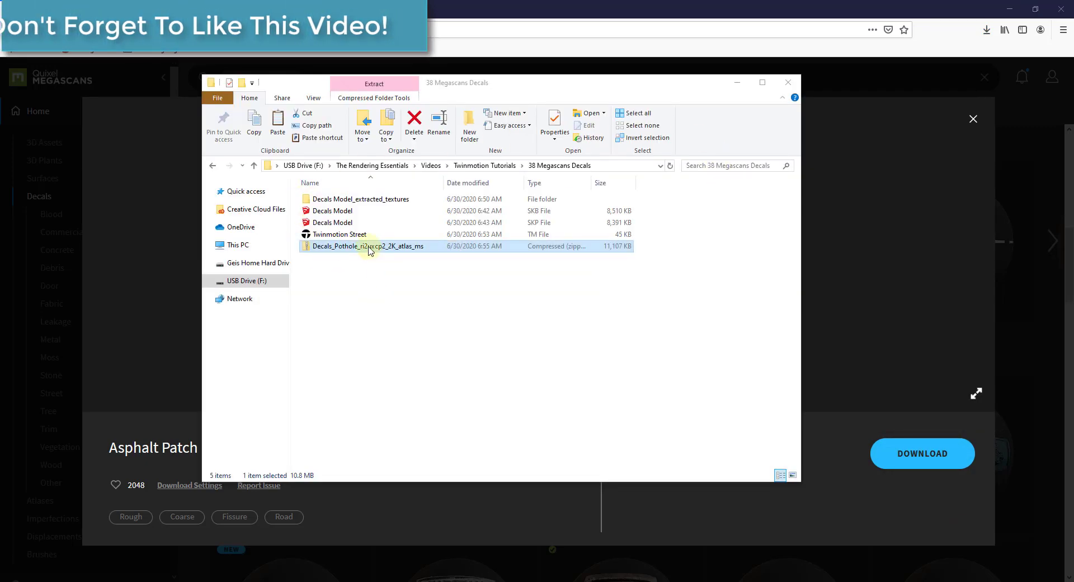
# Step: Extract the Decals_Pothole_ri2uxcp2_2K_atlas_ms archive into the 38 Megascans Decals folder and open the extracted folder
pyautogui.rightClick(371, 248)
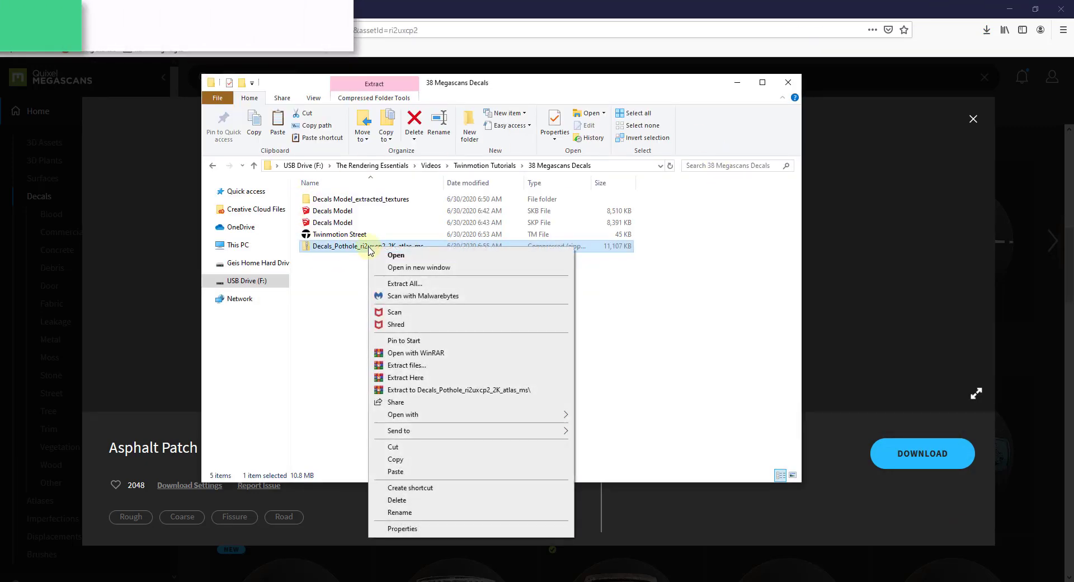
pyautogui.click(402, 283)
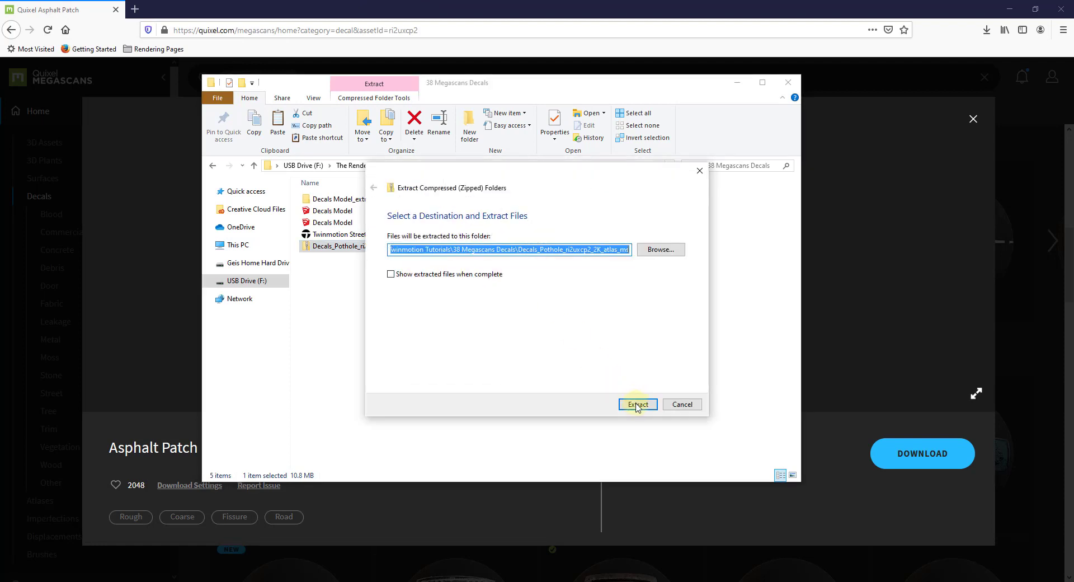
pyautogui.click(638, 405)
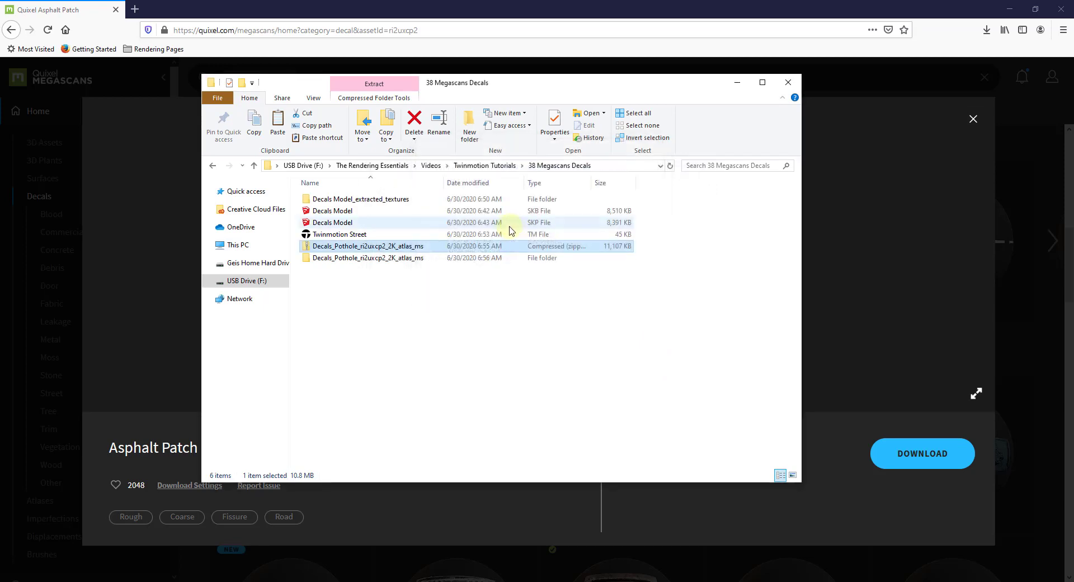
pyautogui.doubleClick(389, 259)
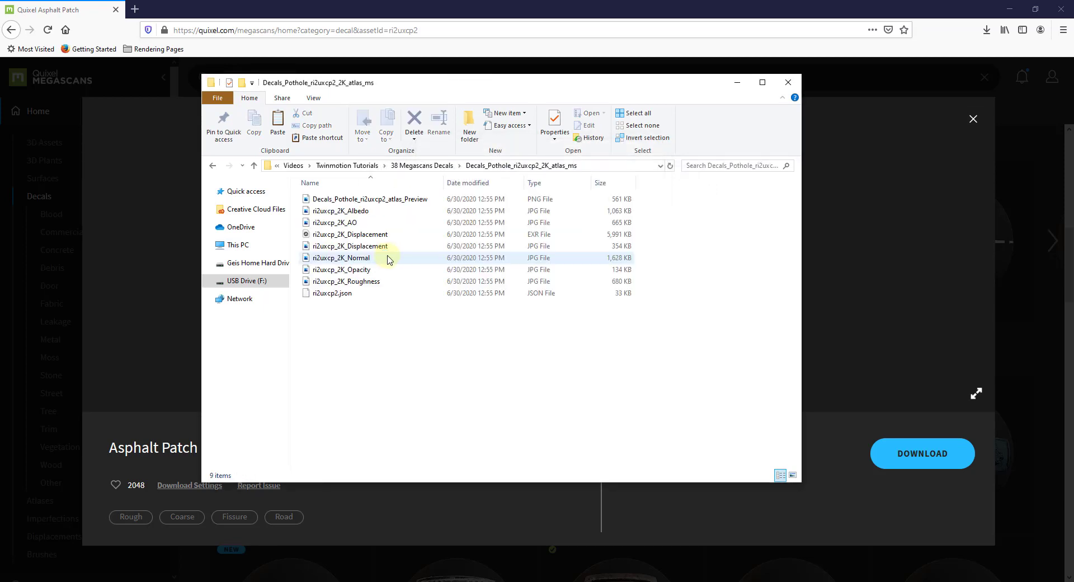
# Step: Show the extracted decal files as extra large icons and look through the albedo, displacement, normal, opacity and roughness maps
pyautogui.rightClick(365, 354)
pyautogui.moveTo(389, 358)
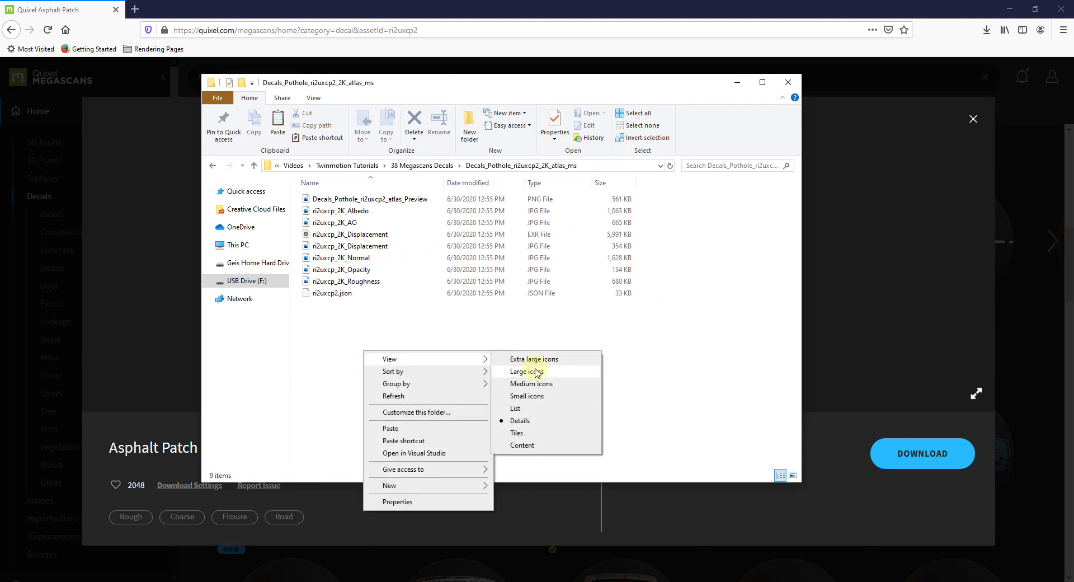
pyautogui.click(530, 367)
pyautogui.rightClick(456, 333)
pyautogui.moveTo(475, 334)
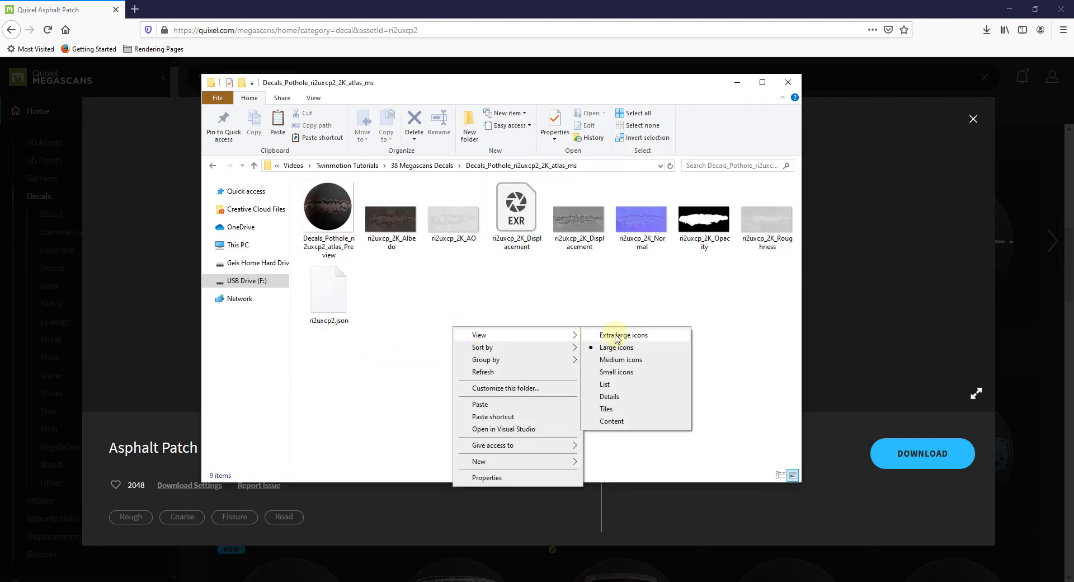
pyautogui.click(611, 333)
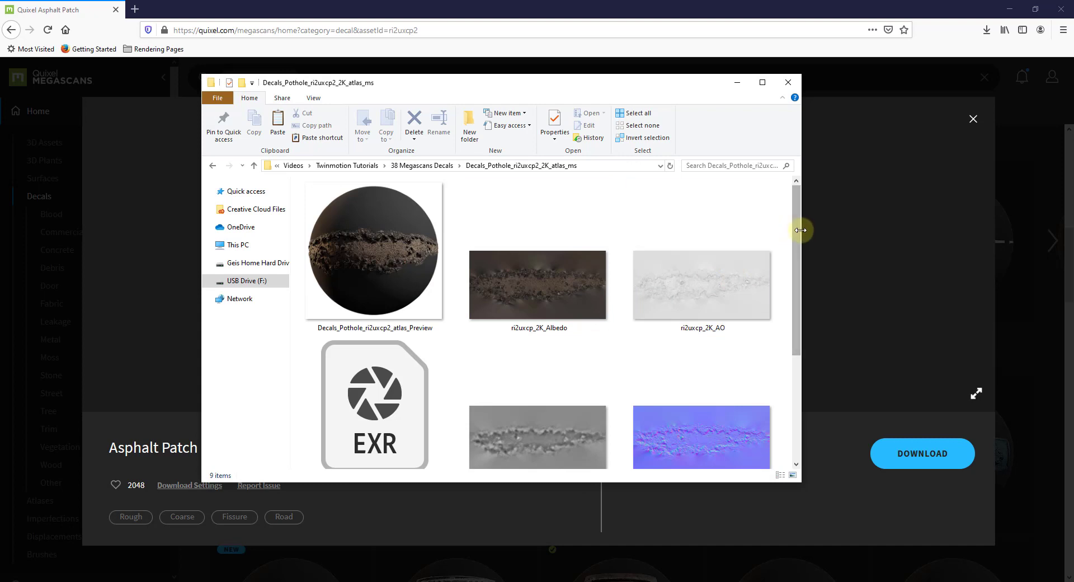
pyautogui.moveTo(798, 230); pyautogui.dragTo(800, 253)
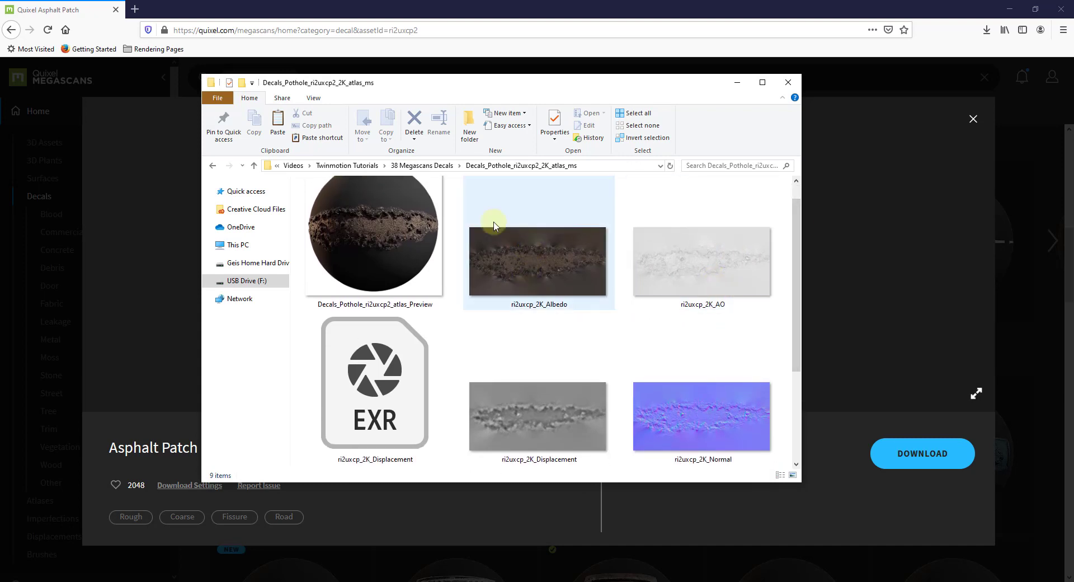
pyautogui.moveTo(799, 270); pyautogui.dragTo(799, 371)
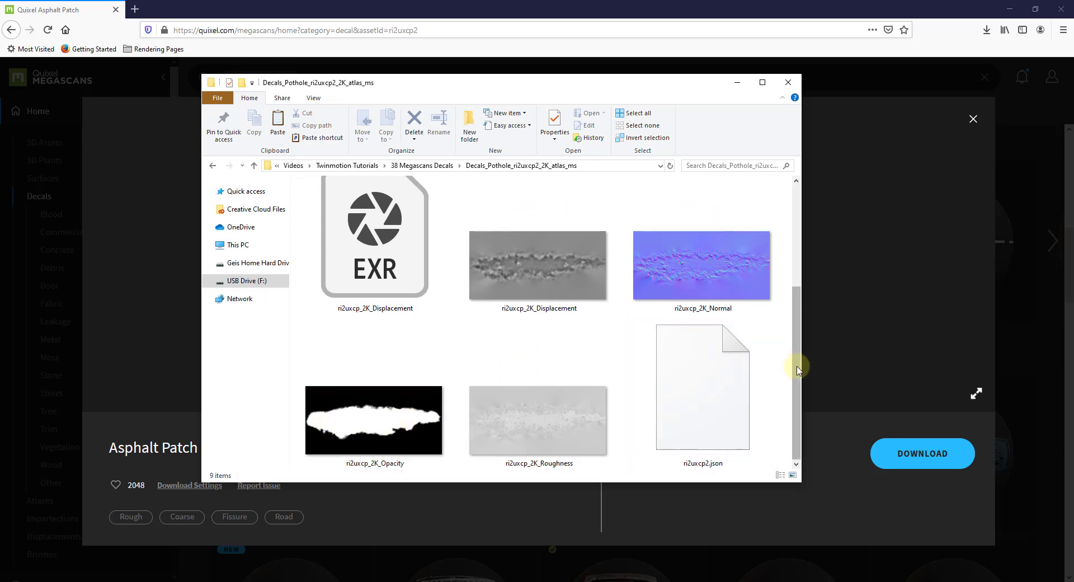
pyautogui.moveTo(793, 364); pyautogui.dragTo(803, 257)
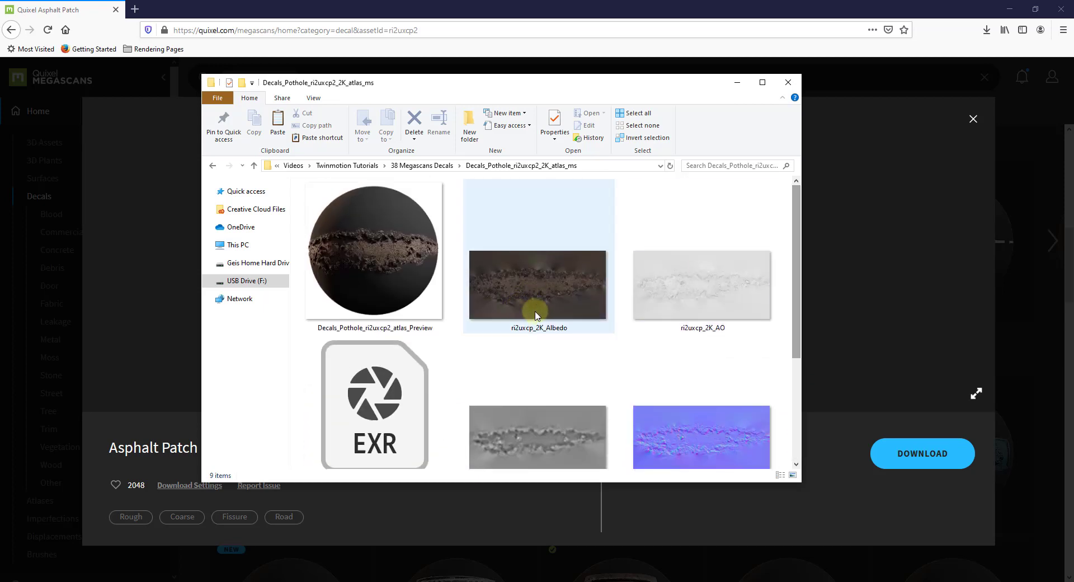
pyautogui.scroll(-3, 773, 400)
pyautogui.scroll(-1, 773, 400)
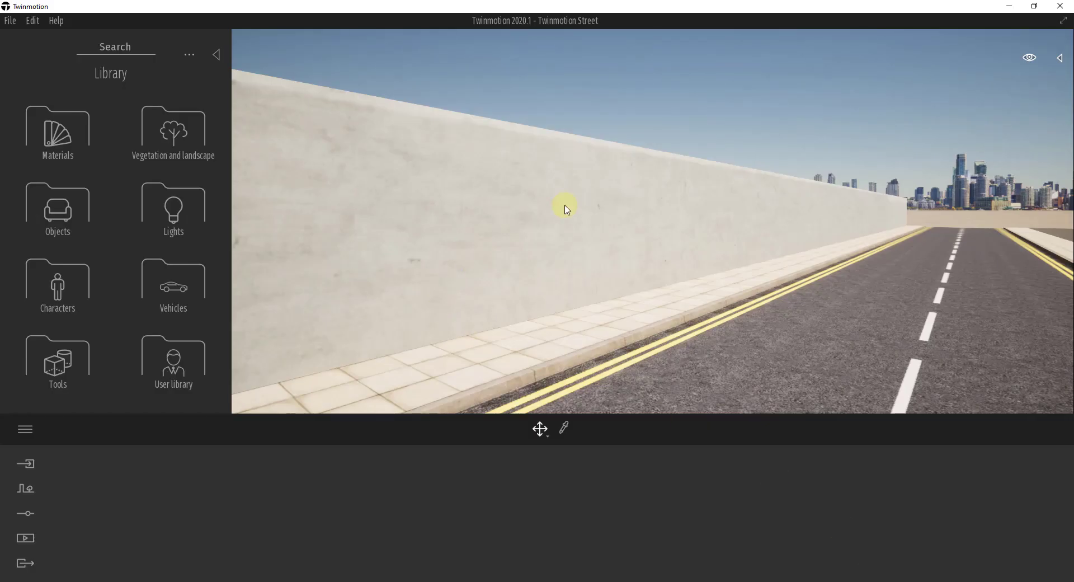
# Step: Switch to Twinmotion and place the Damaged wall 1 decal from the object library on the near end of the concrete wall
pyautogui.moveTo(566, 210); pyautogui.dragTo(563, 205)
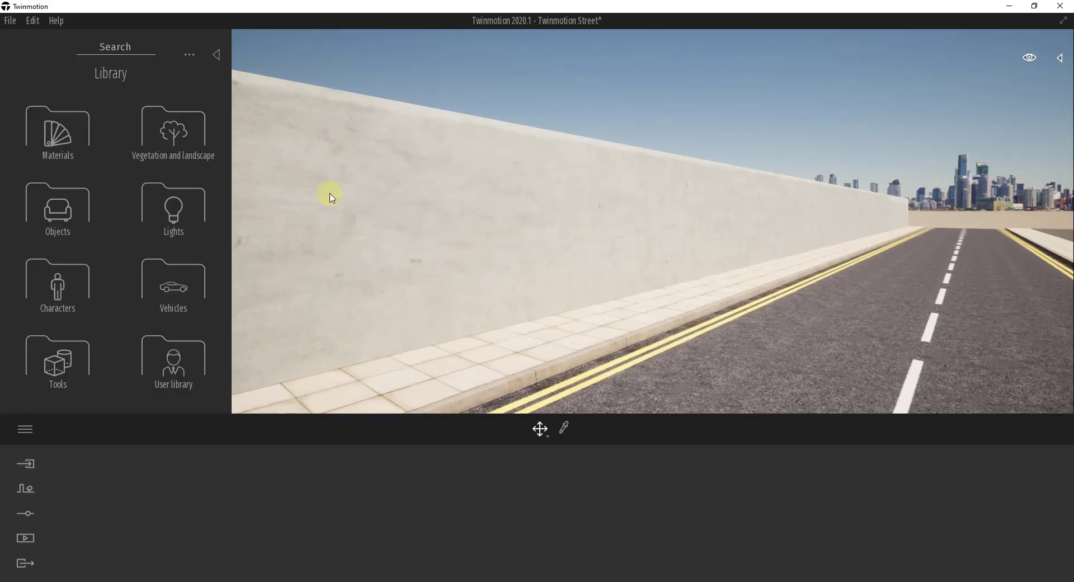
pyautogui.click(62, 210)
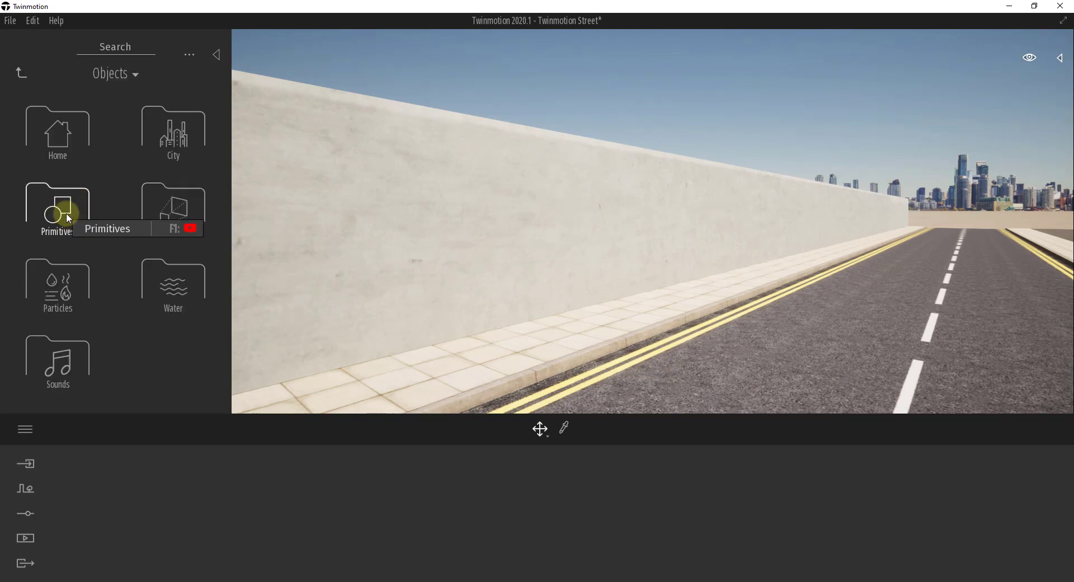
pyautogui.click(149, 221)
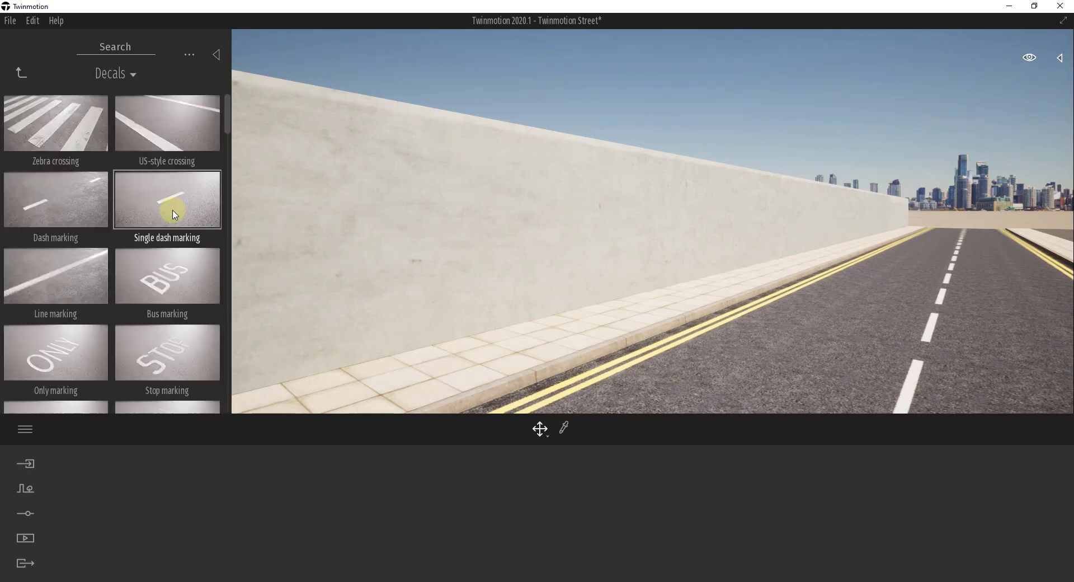
pyautogui.scroll(-1, 150, 311)
pyautogui.scroll(-10, 150, 312)
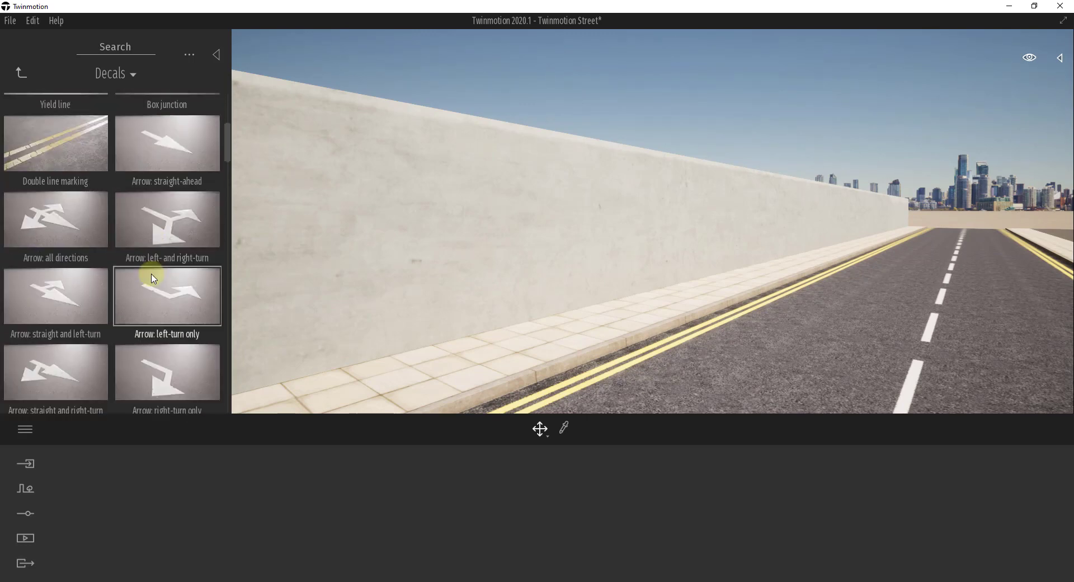
pyautogui.moveTo(230, 168); pyautogui.dragTo(230, 323)
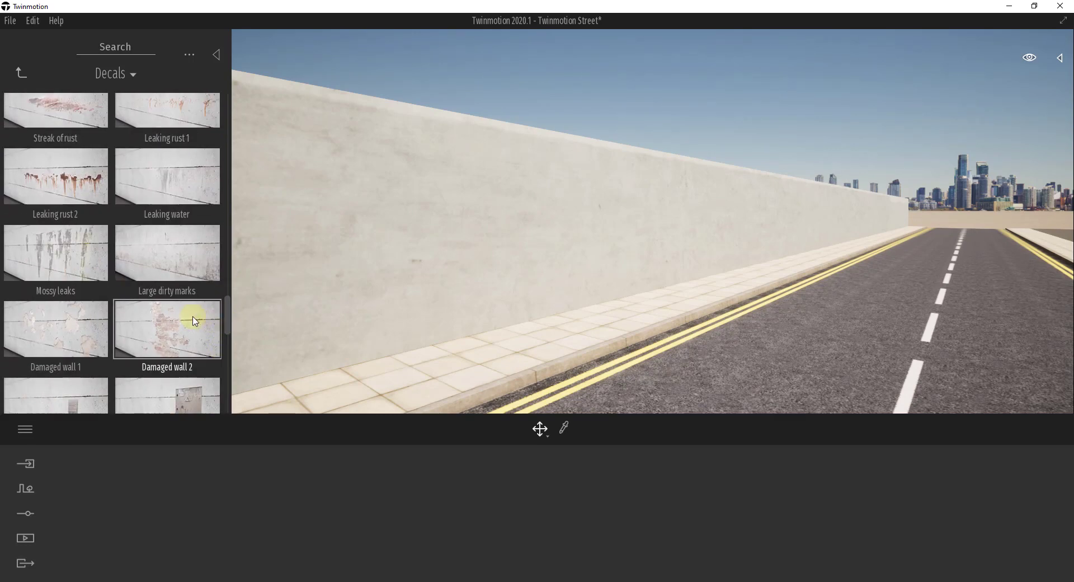
pyautogui.moveTo(43, 323); pyautogui.dragTo(466, 258)
pyautogui.moveTo(467, 256)
pyautogui.mouseDown(button='right')
pyautogui.moveTo(464, 242)
pyautogui.moveTo(469, 250)
pyautogui.mouseUp(button='right')
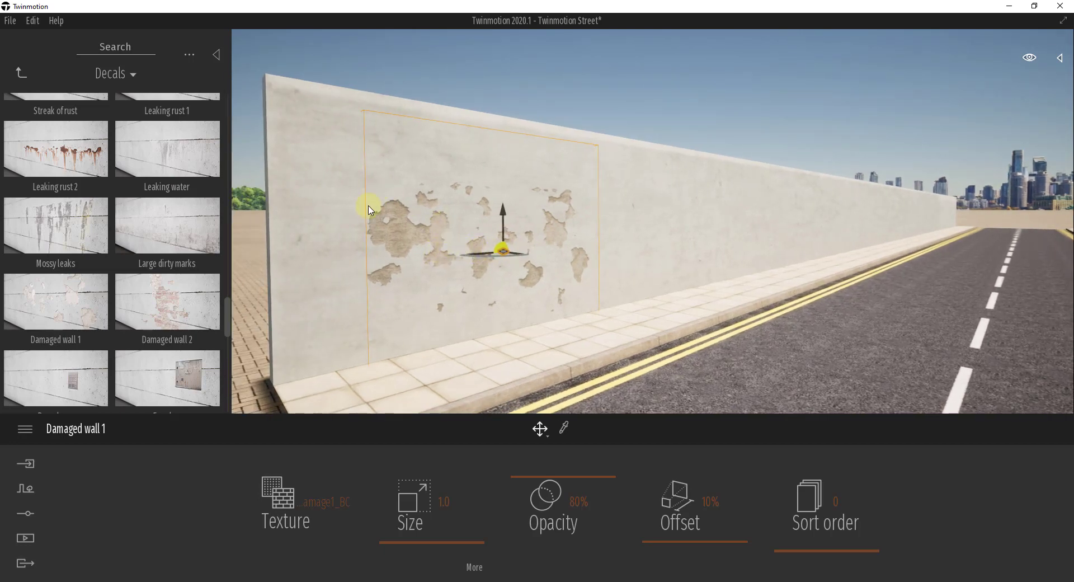
# Step: Replace the Damaged wall 1 decal's texture with the ri2uxcp_2K_Albedo image and inspect the decal on the wall
pyautogui.scroll(-5, 435, 242)
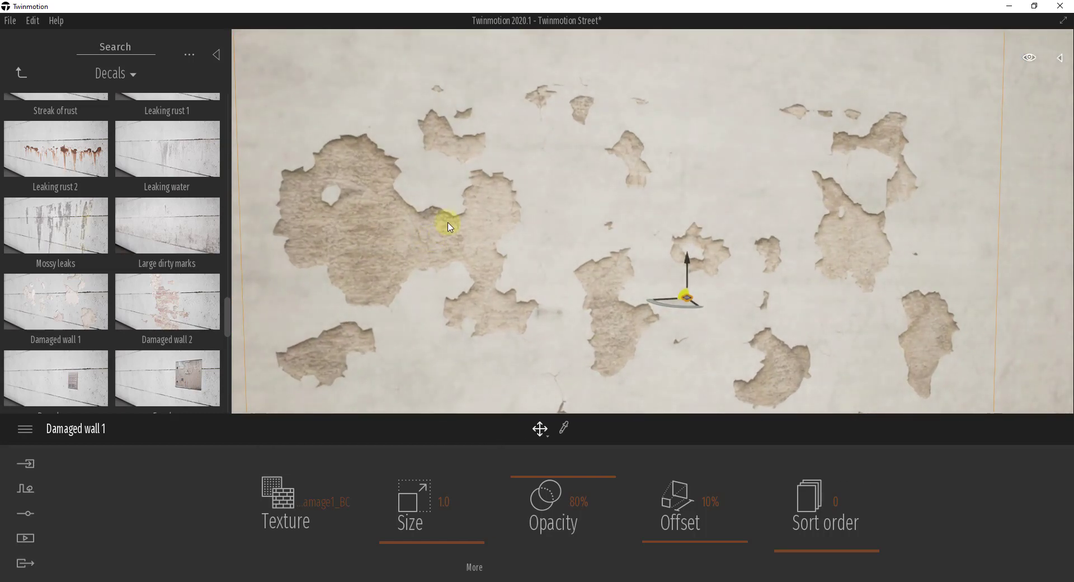
pyautogui.scroll(-3, 447, 226)
pyautogui.scroll(4, 456, 224)
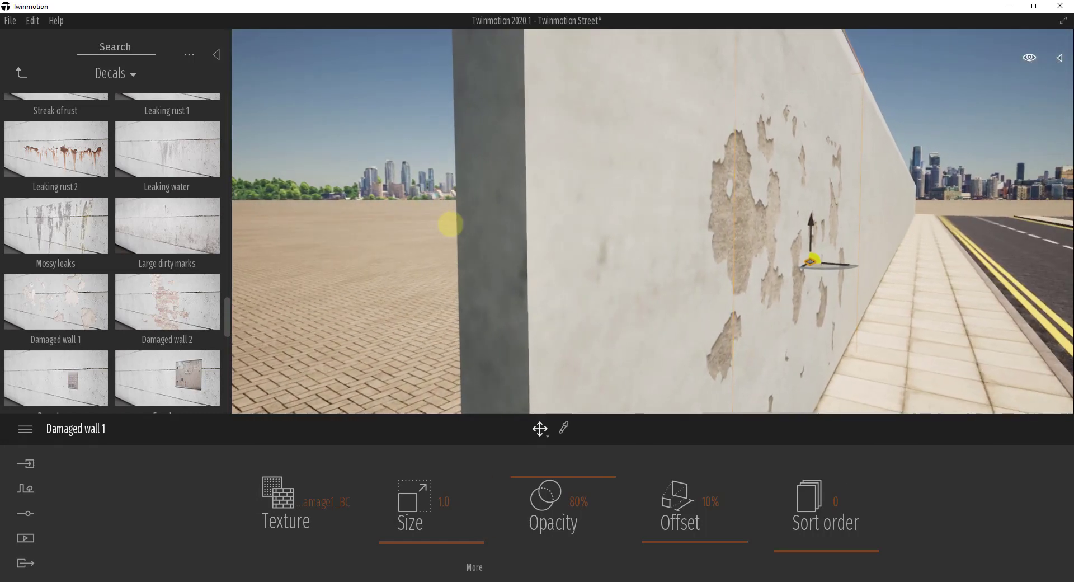
pyautogui.scroll(-2, 448, 224)
pyautogui.scroll(-3, 447, 224)
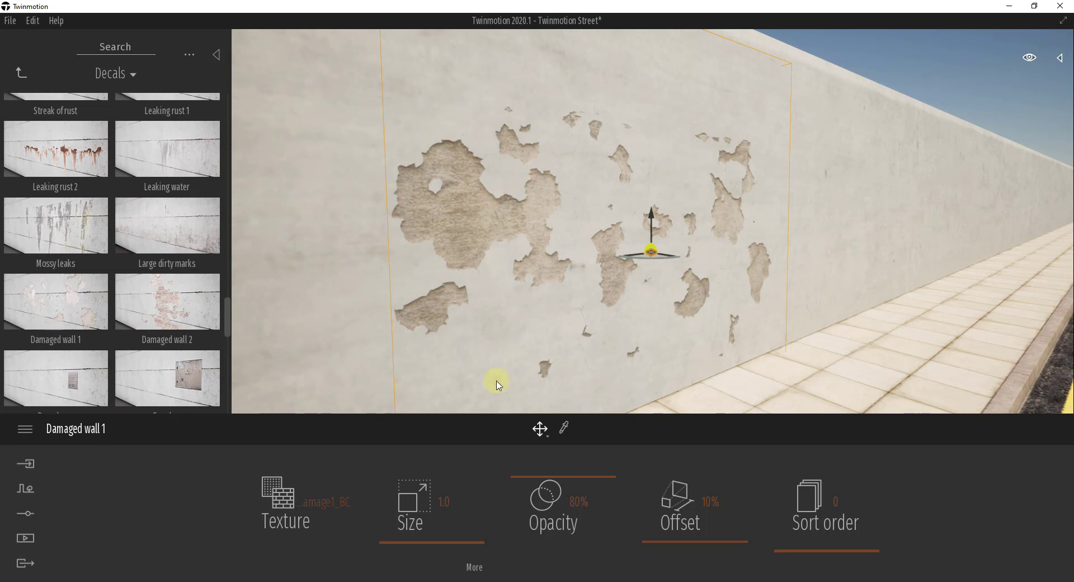
pyautogui.click(323, 505)
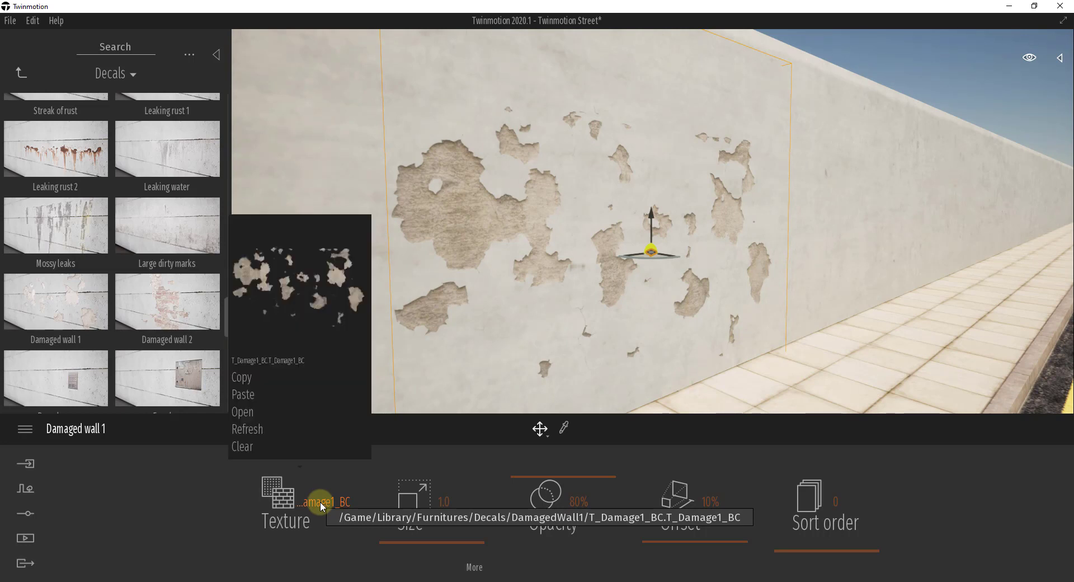
pyautogui.click(243, 413)
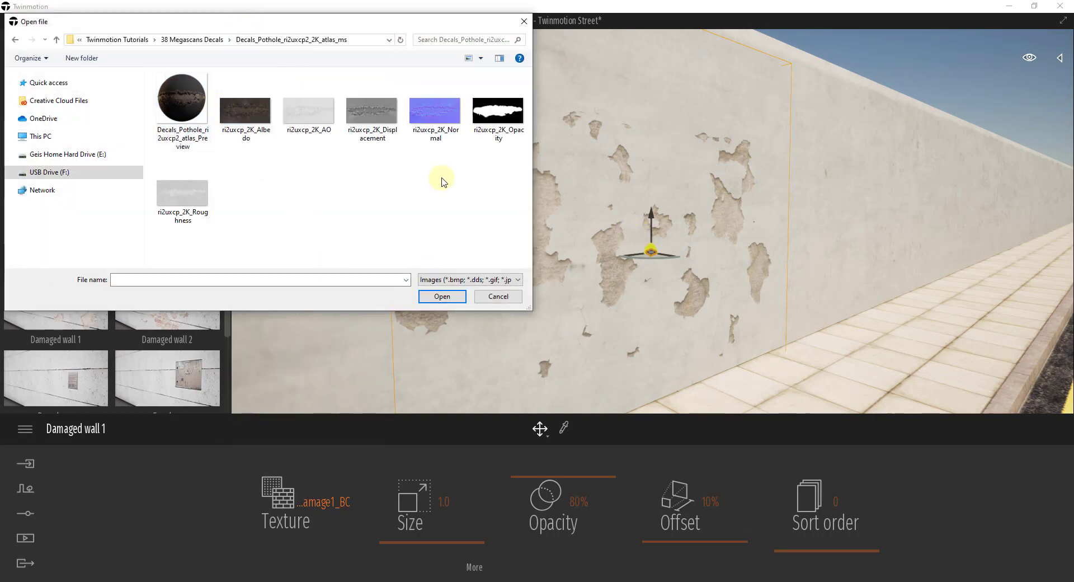
pyautogui.doubleClick(253, 120)
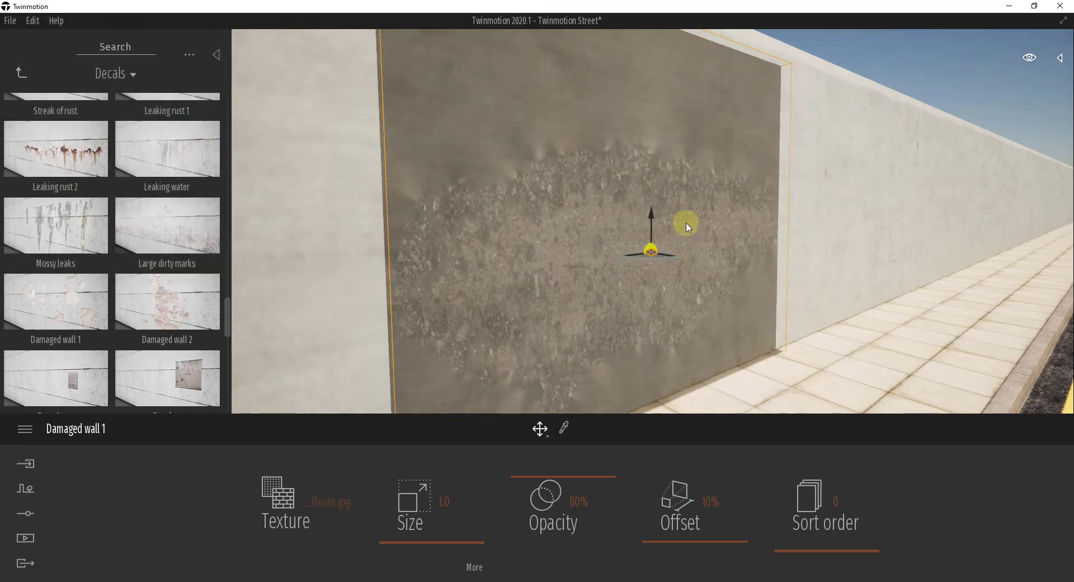
pyautogui.moveTo(751, 269); pyautogui.dragTo(806, 263)
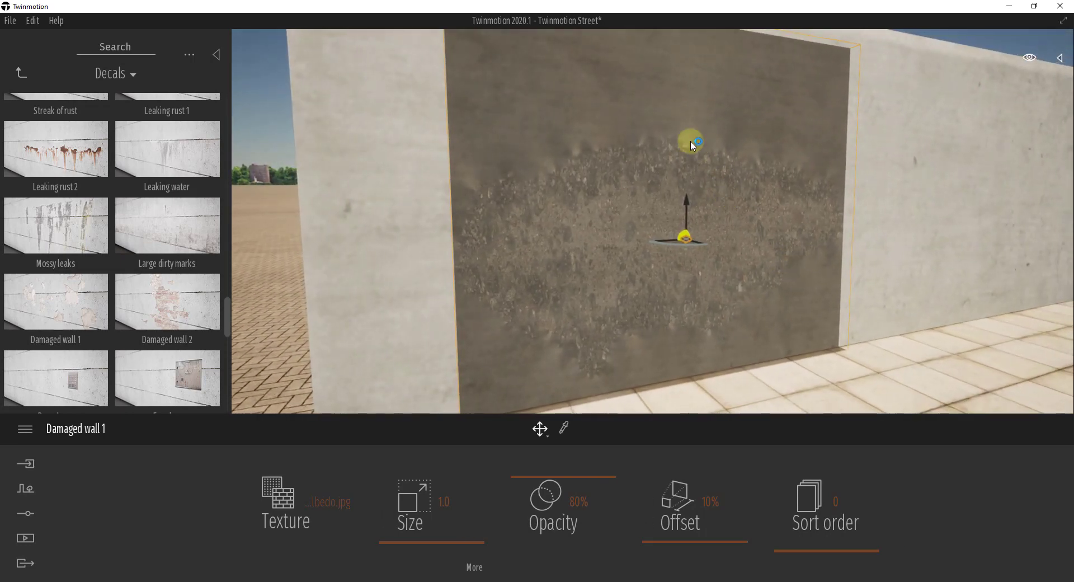
pyautogui.moveTo(622, 202); pyautogui.dragTo(621, 203)
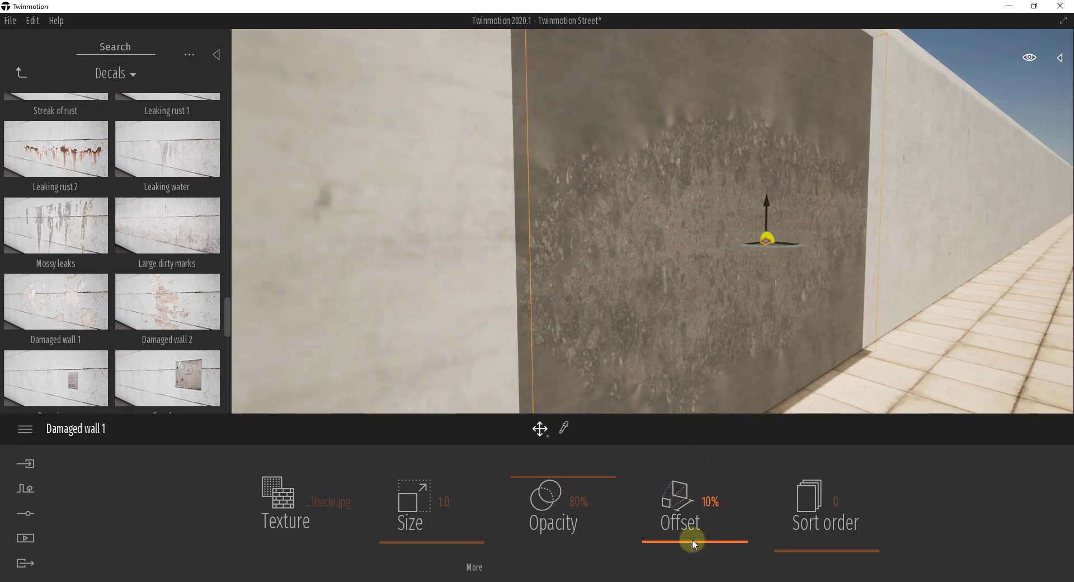
# Step: Set the Damaged wall 1 decal's offset to 2% and inspect how it sits on the concrete wall
pyautogui.moveTo(691, 542)
pyautogui.mouseDown()
pyautogui.moveTo(693, 510)
pyautogui.moveTo(696, 549)
pyautogui.mouseUp()
pyautogui.moveTo(697, 257); pyautogui.dragTo(704, 259)
pyautogui.doubleClick(704, 259)
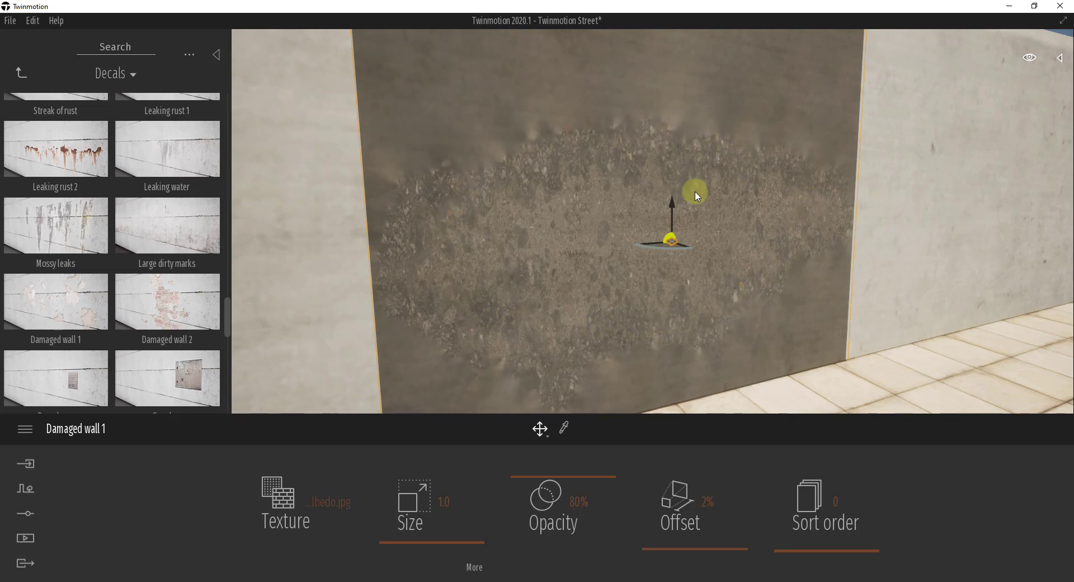
pyautogui.scroll(-5, 695, 192)
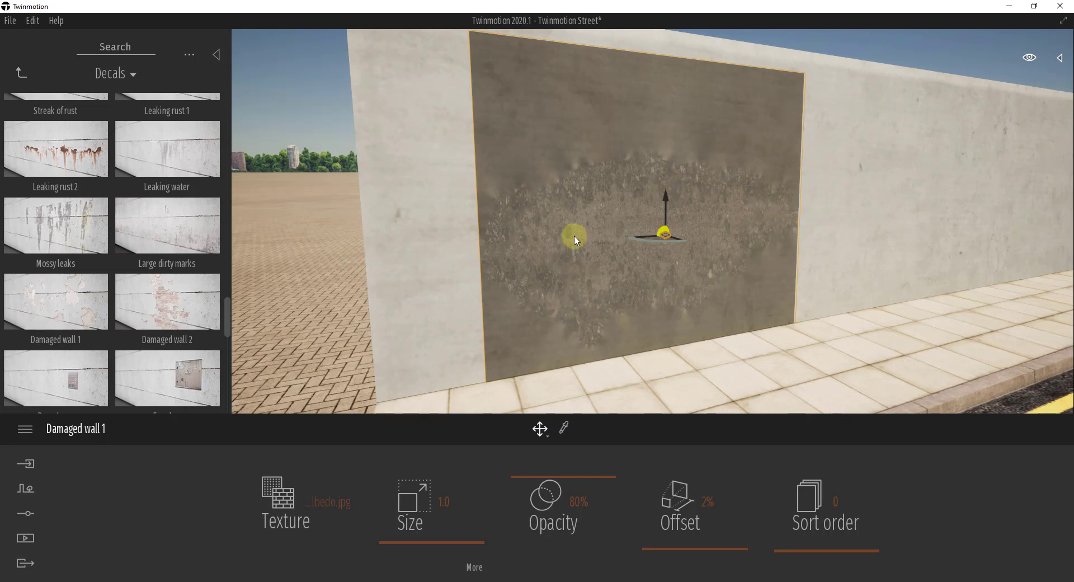
pyautogui.moveTo(576, 241); pyautogui.dragTo(582, 236, button='right')
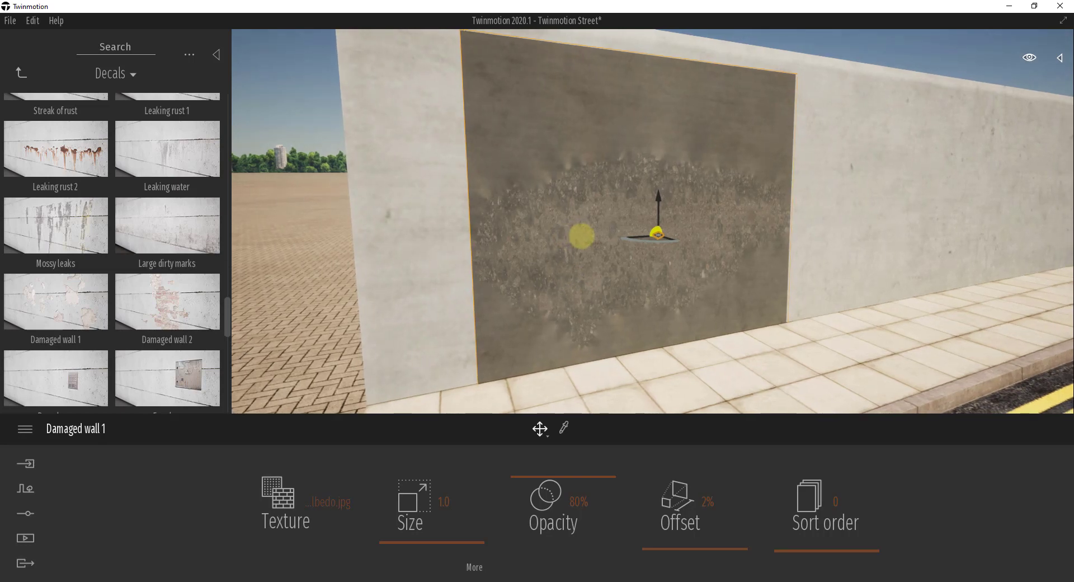
pyautogui.scroll(5, 579, 237)
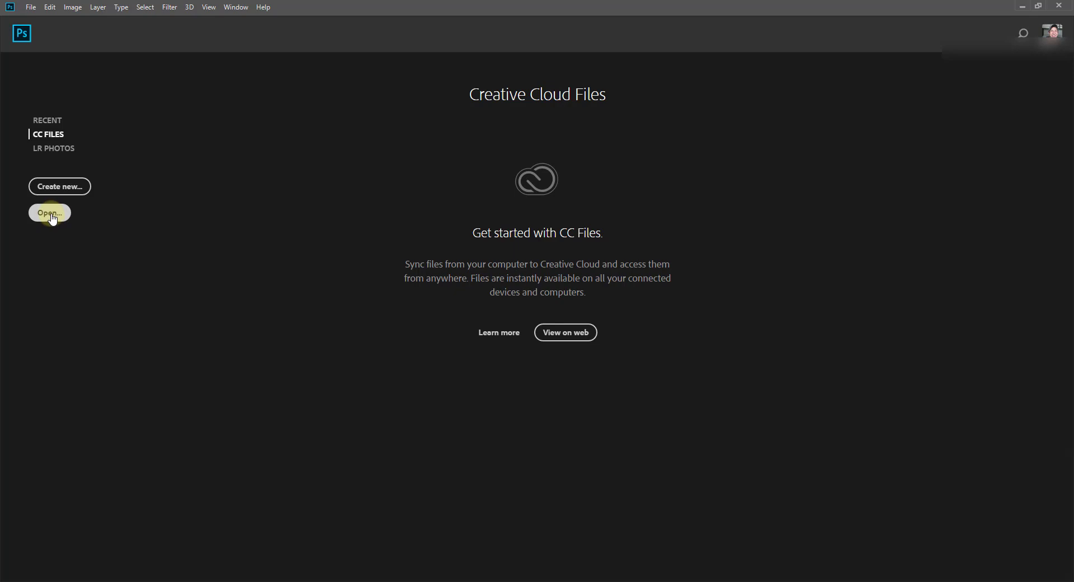
# Step: Switch to Photoshop, open the ri2uxcp_2K_Albedo image and place the ri2uxcp_2K_Opacity map over it as an embedded layer
pyautogui.click(51, 212)
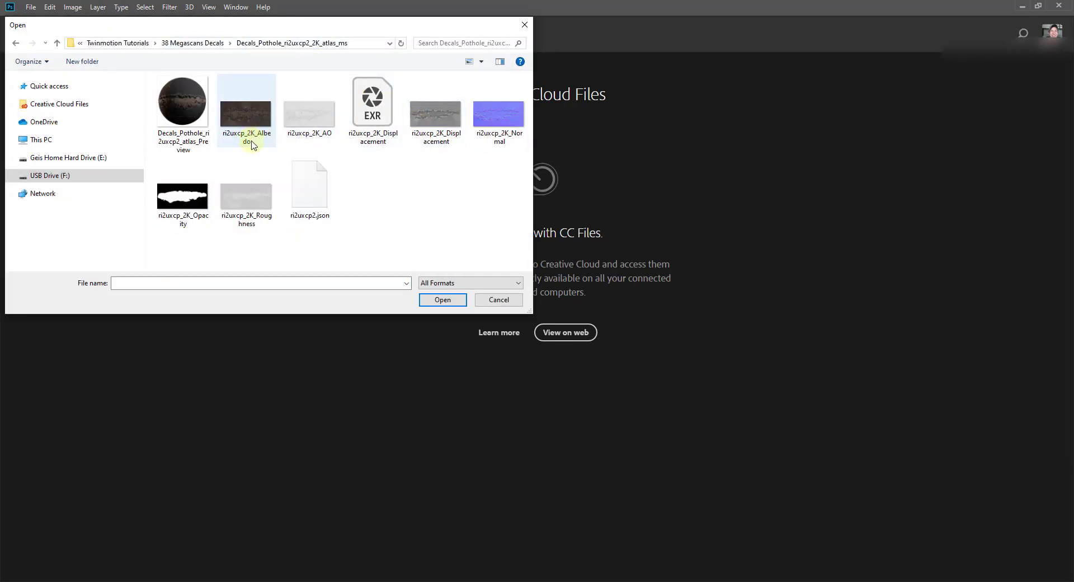
pyautogui.doubleClick(250, 141)
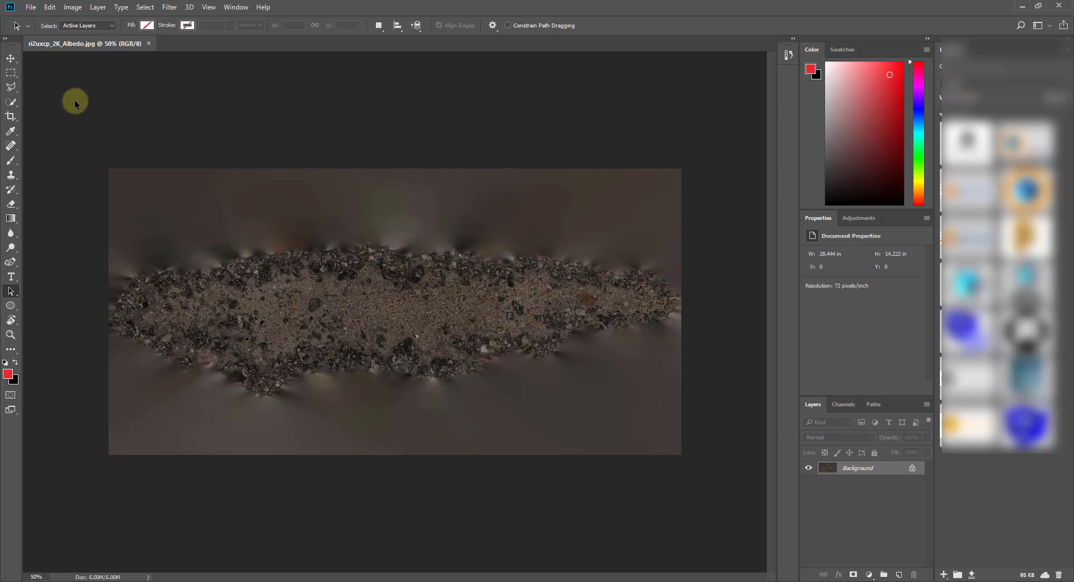
pyautogui.click(31, 8)
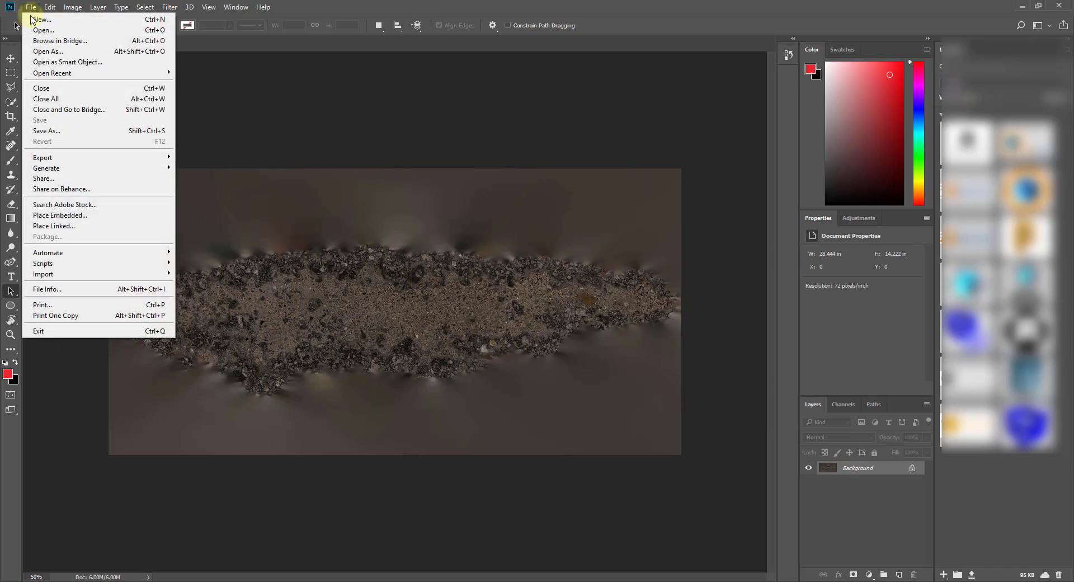
pyautogui.click(85, 216)
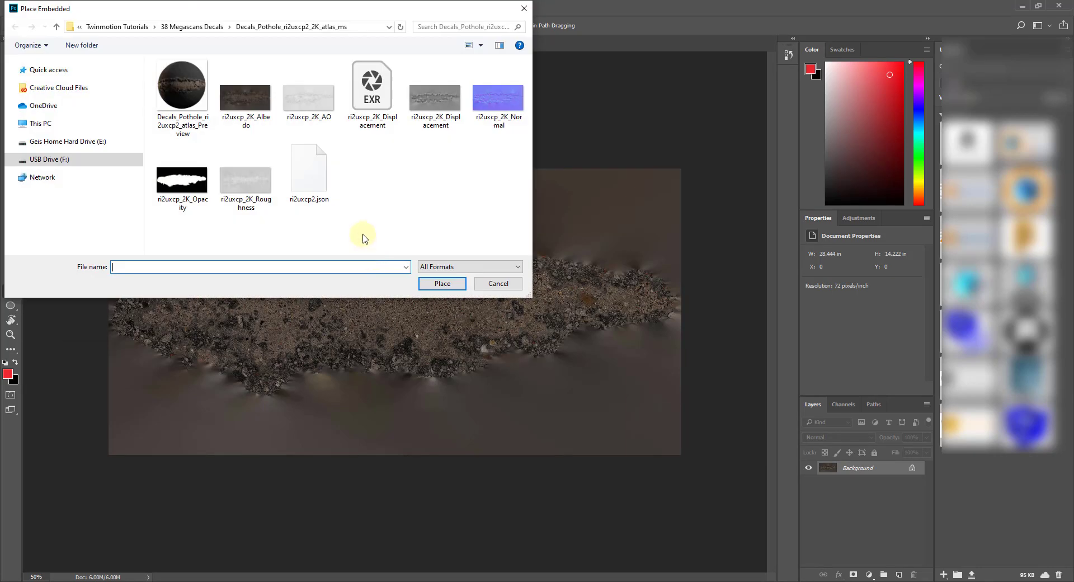
pyautogui.doubleClick(191, 195)
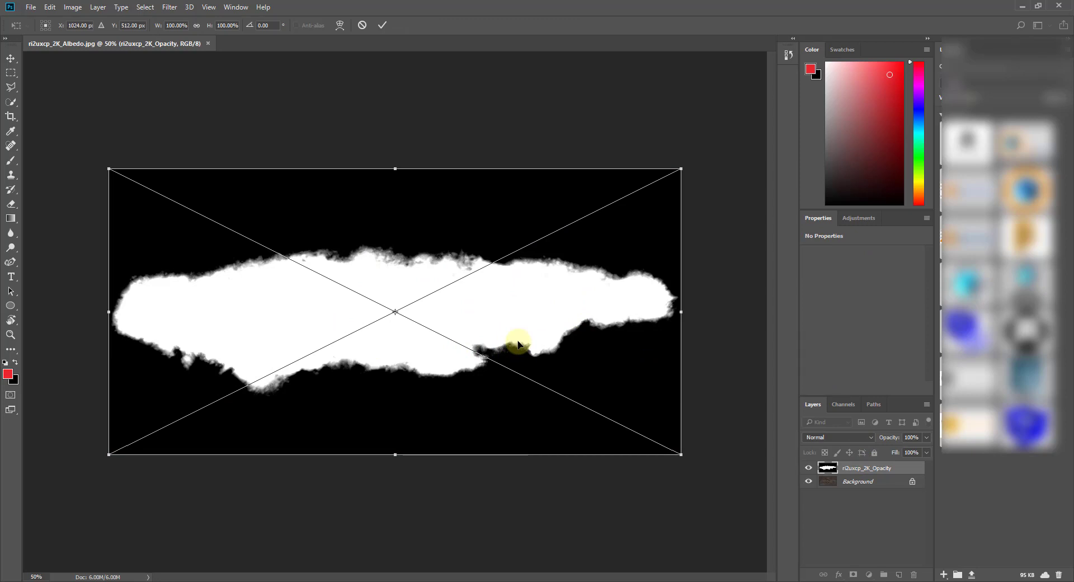
pyautogui.press('Return')
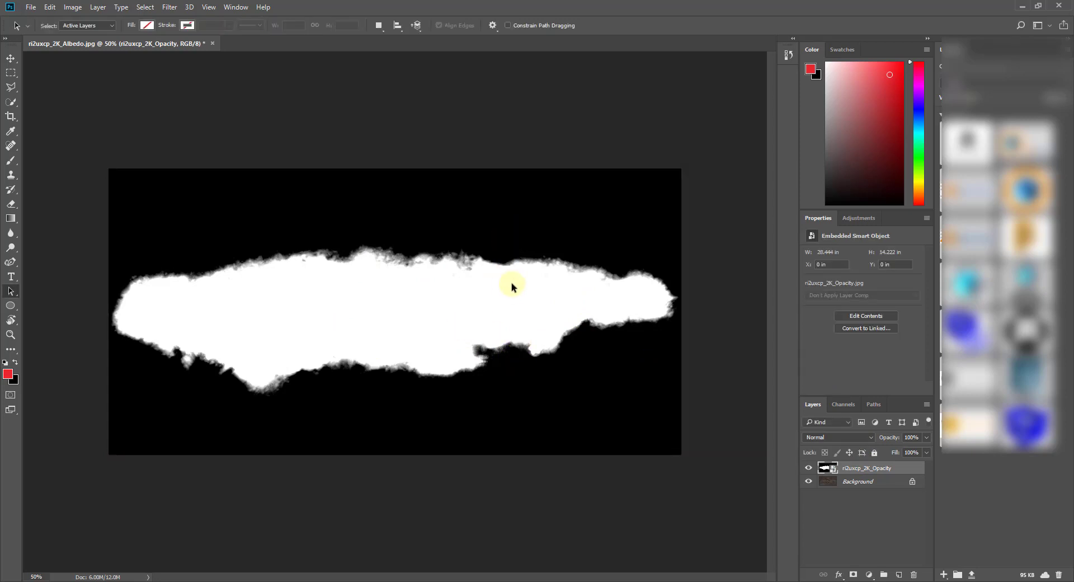
# Step: Examine the transition between the black and white areas along the upper edge of the opacity map
pyautogui.keyDown('alt'); pyautogui.scroll(3, 443, 262); pyautogui.keyUp('alt')
pyautogui.keyDown('alt'); pyautogui.scroll(10, 443, 262); pyautogui.keyUp('alt')
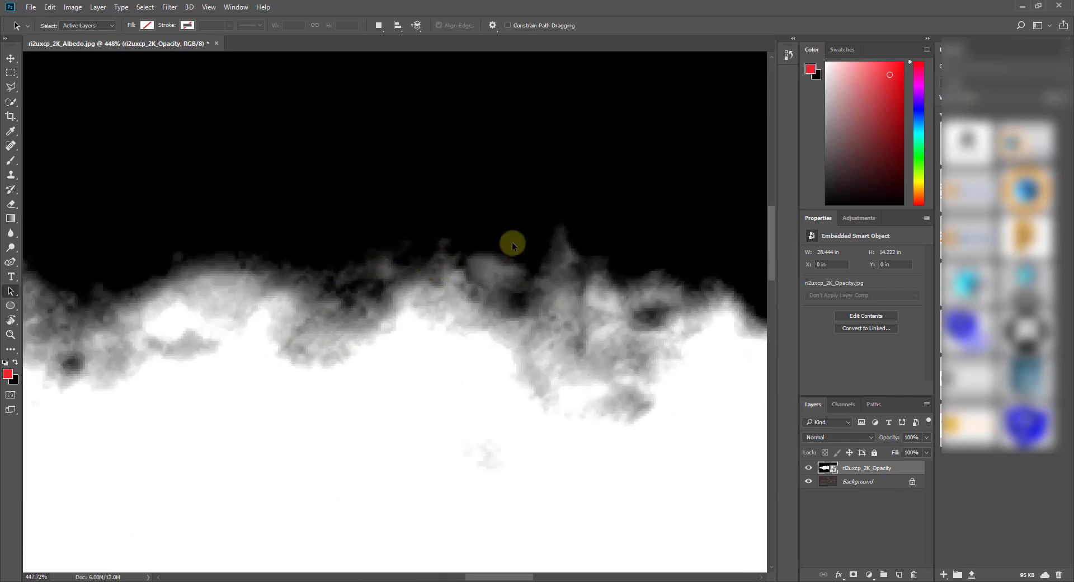
pyautogui.scroll(-3, 504, 235)
pyautogui.scroll(2, 473, 394)
pyautogui.keyDown('alt'); pyautogui.scroll(-1, 421, 291); pyautogui.keyUp('alt')
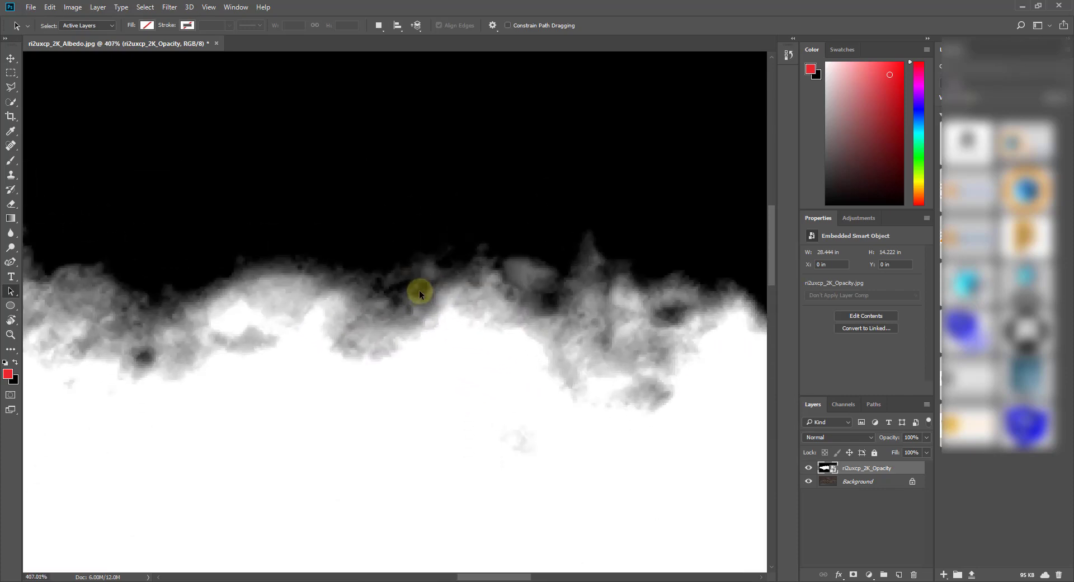
pyautogui.keyDown('alt'); pyautogui.scroll(4, 421, 291); pyautogui.keyUp('alt')
pyautogui.keyDown('alt'); pyautogui.scroll(-14, 471, 298); pyautogui.keyUp('alt')
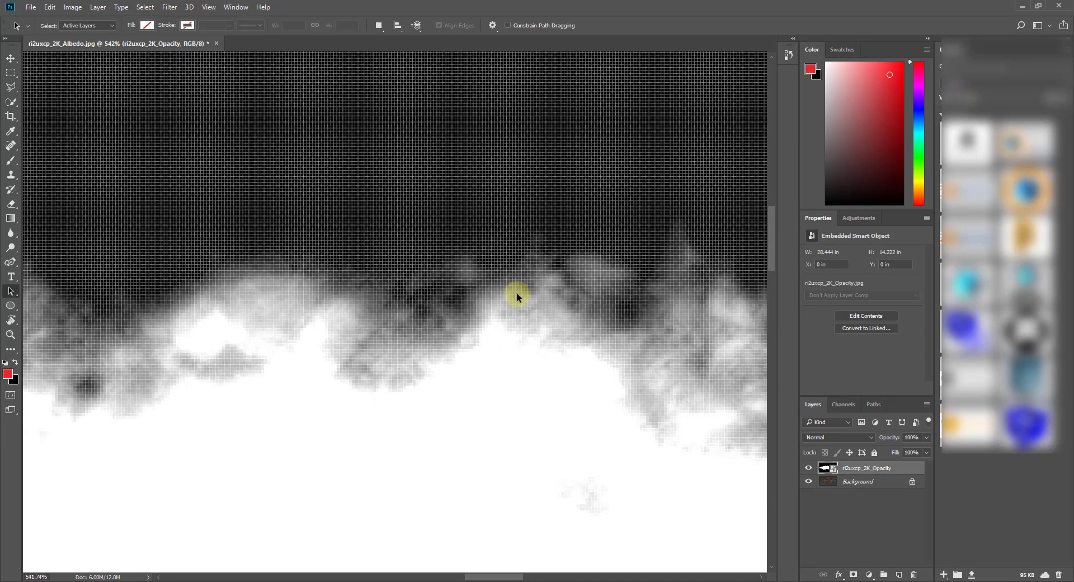
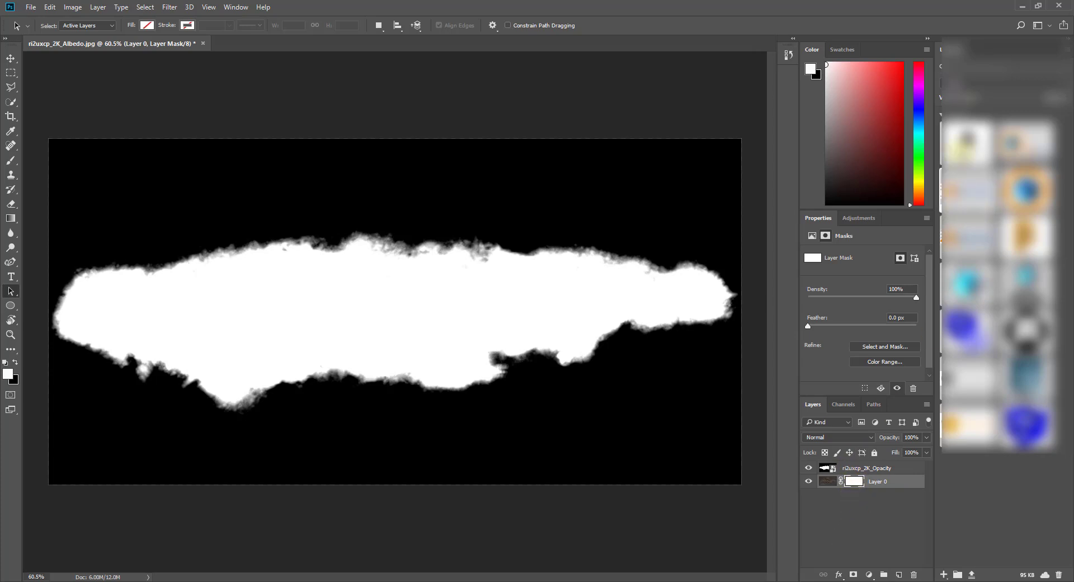
# Step: Collapse the libraries to enlarge the canvas, then select and copy the entire ri2uxcp_2K_Opacity layer
pyautogui.click(928, 38)
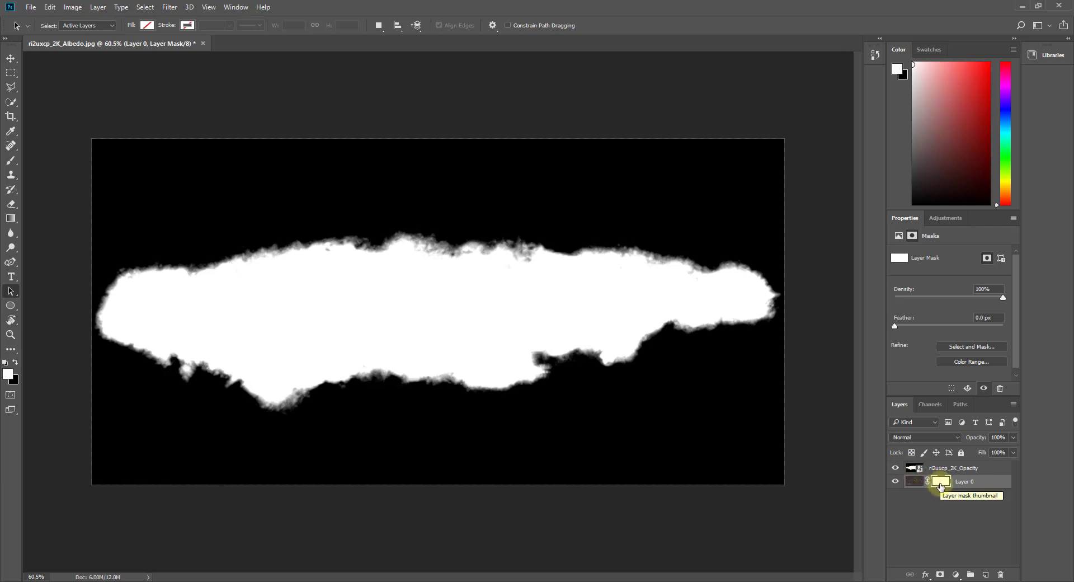
pyautogui.click(910, 470)
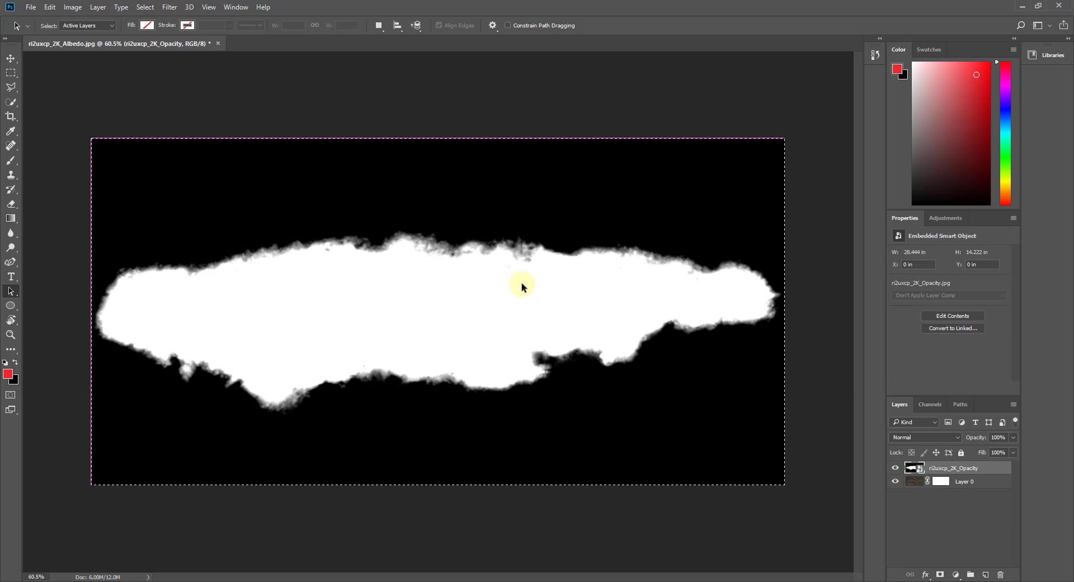
pyautogui.click(145, 7)
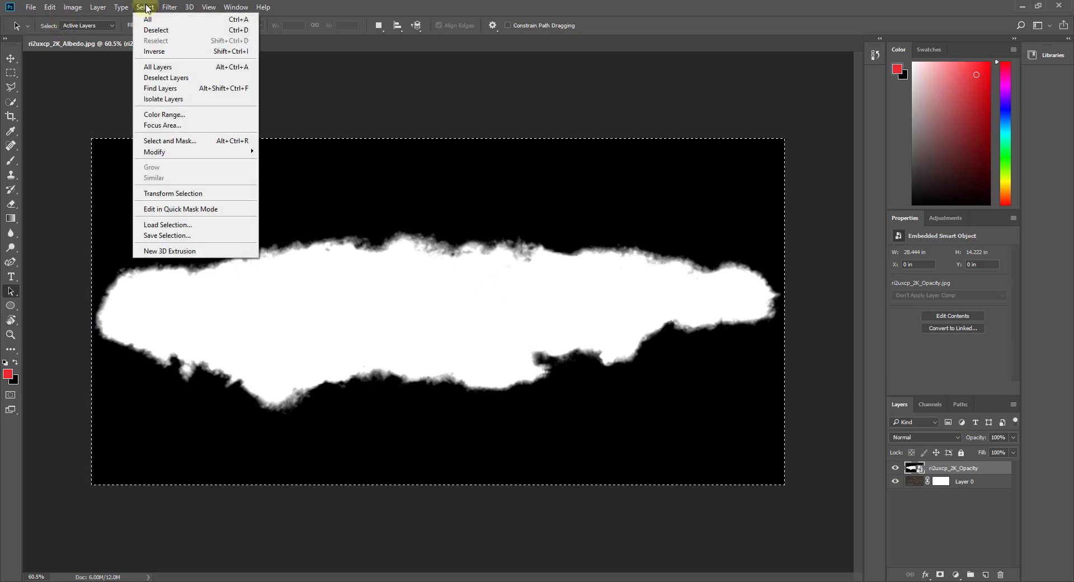
pyautogui.click(148, 19)
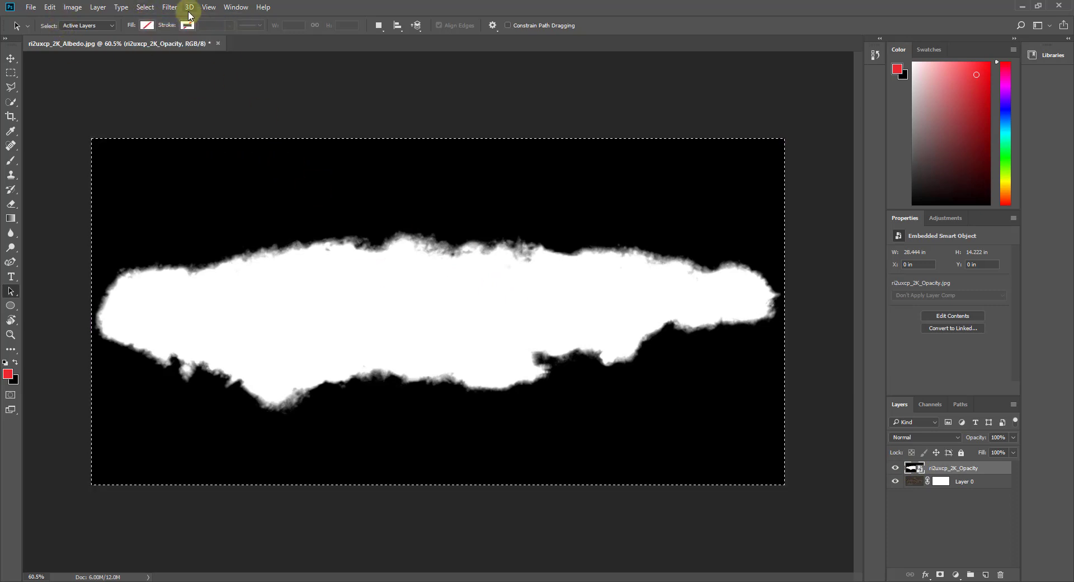
pyautogui.click(145, 8)
pyautogui.click(148, 19)
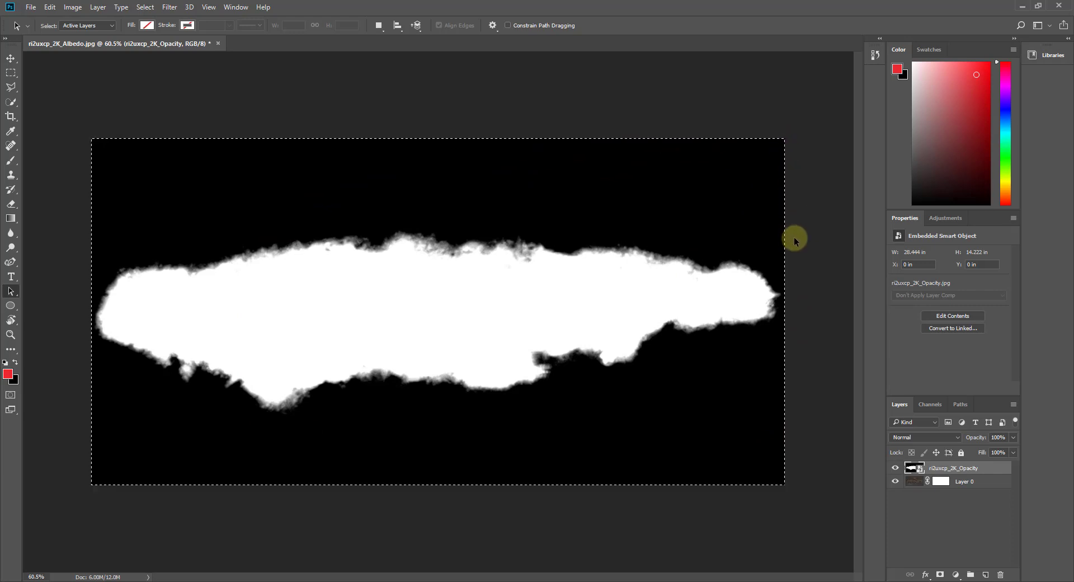
pyautogui.click(49, 7)
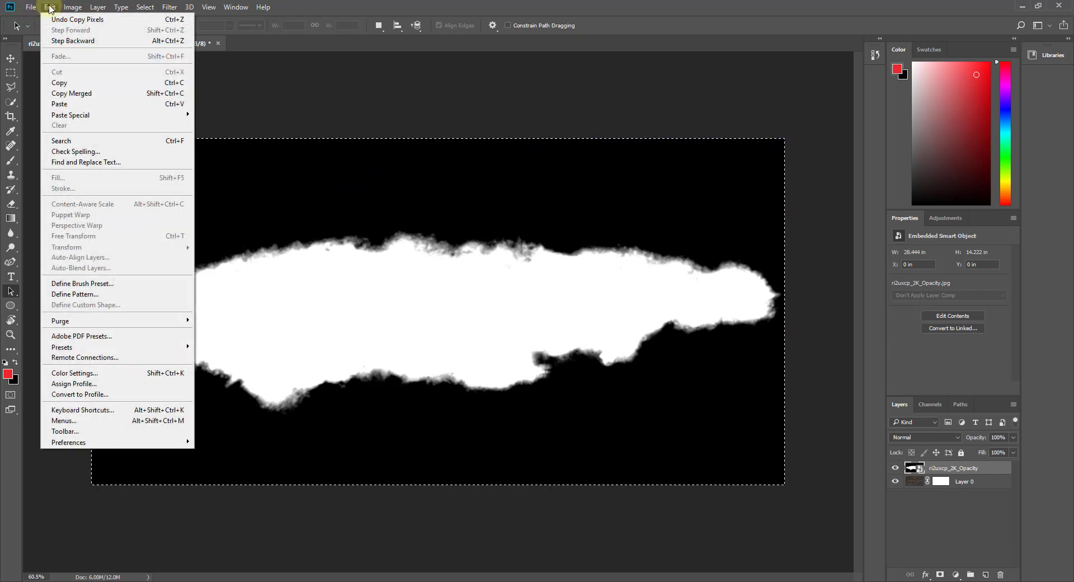
pyautogui.click(70, 82)
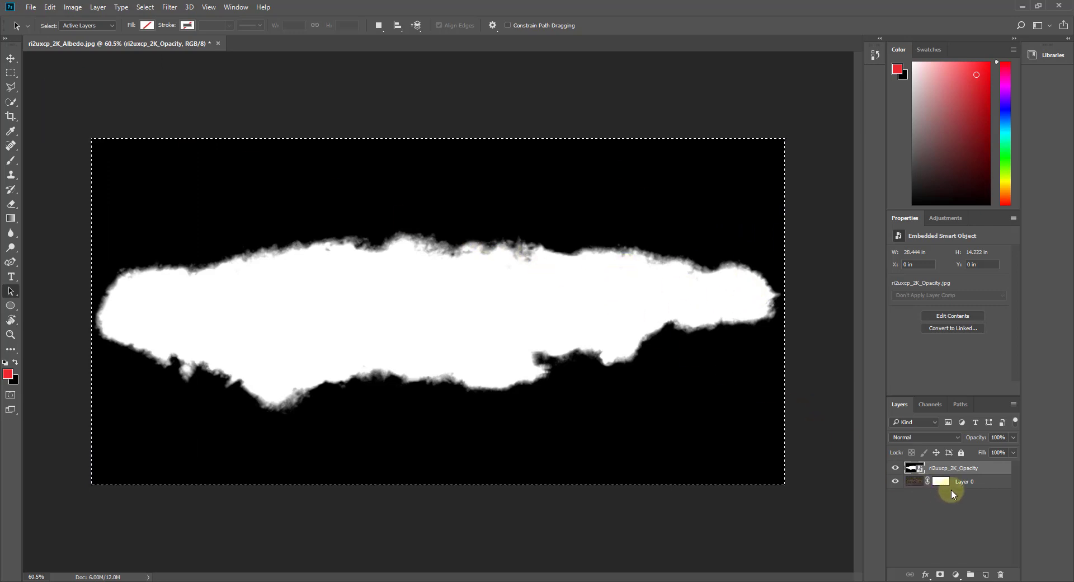
# Step: Display Layer 0's mask on its own and paste the copied opacity map into it
pyautogui.click(915, 480)
pyautogui.click(940, 482)
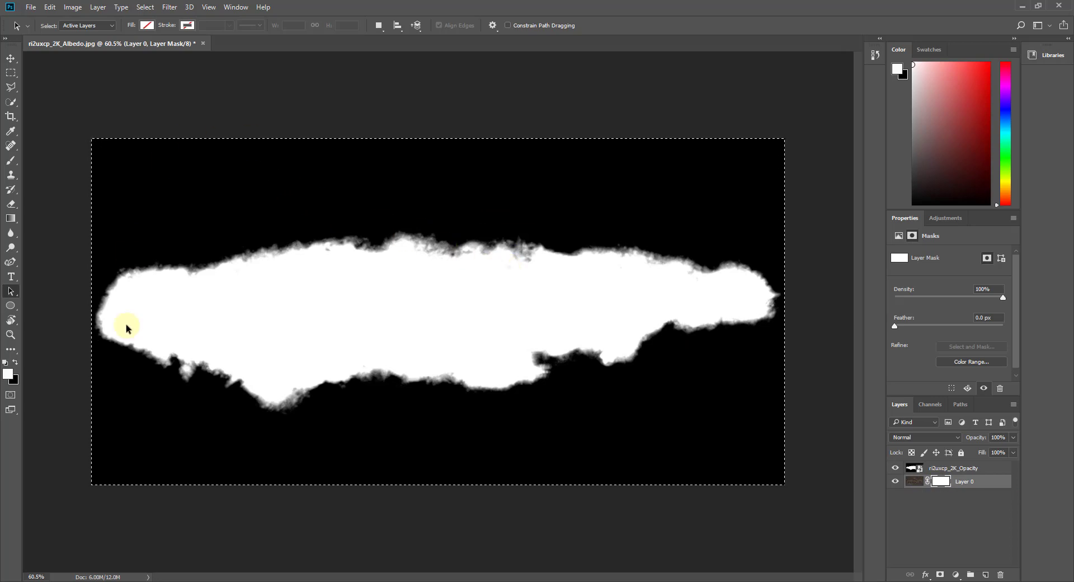
pyautogui.keyDown('alt'); pyautogui.click(942, 483); pyautogui.keyUp('alt')
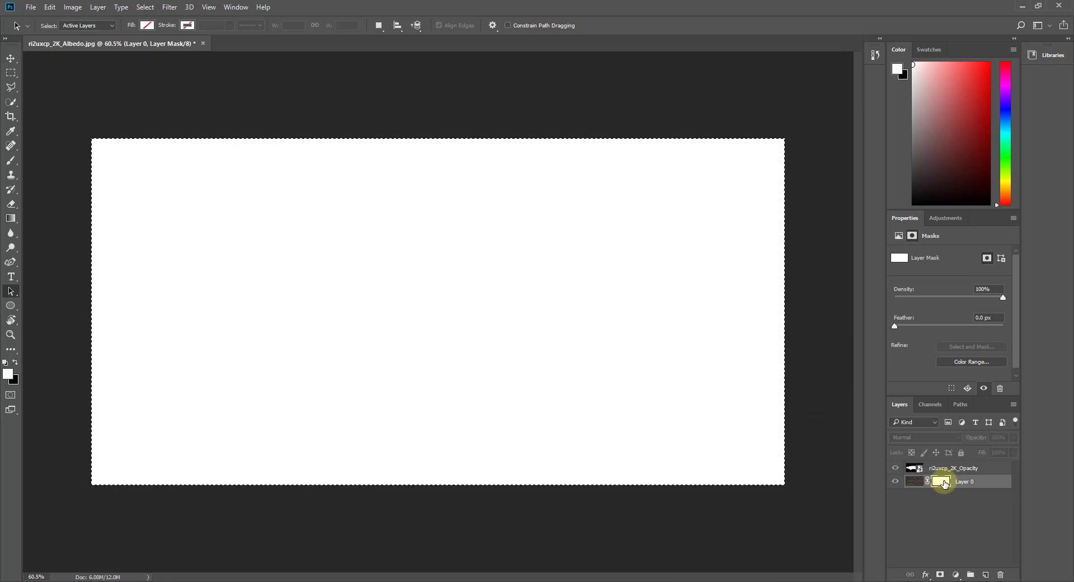
pyautogui.click(915, 482)
pyautogui.keyDown('alt'); pyautogui.click(941, 482); pyautogui.keyUp('alt')
pyautogui.click(915, 482)
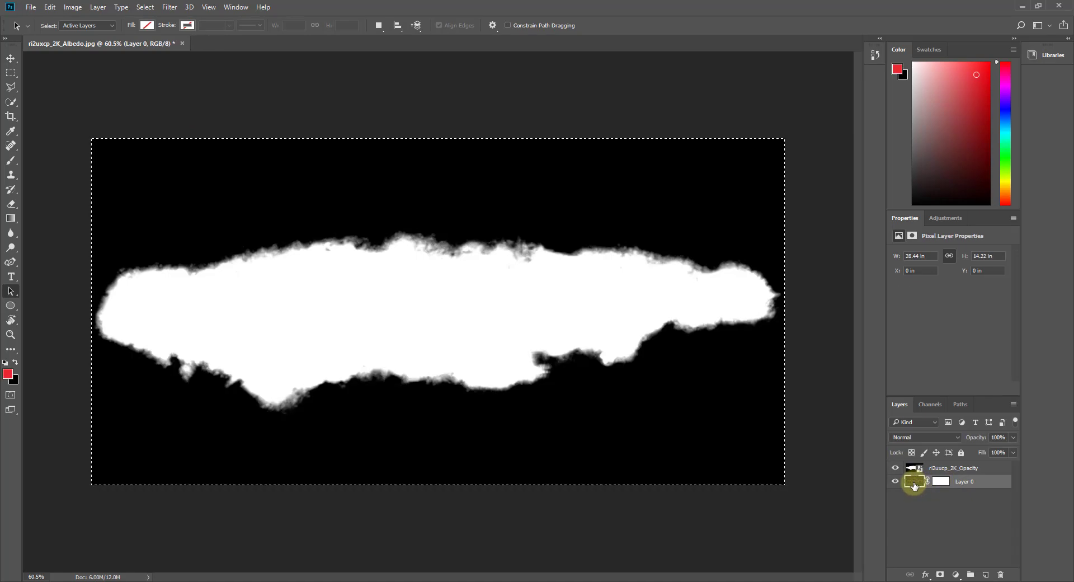
pyautogui.keyDown('alt'); pyautogui.click(943, 482); pyautogui.keyUp('alt')
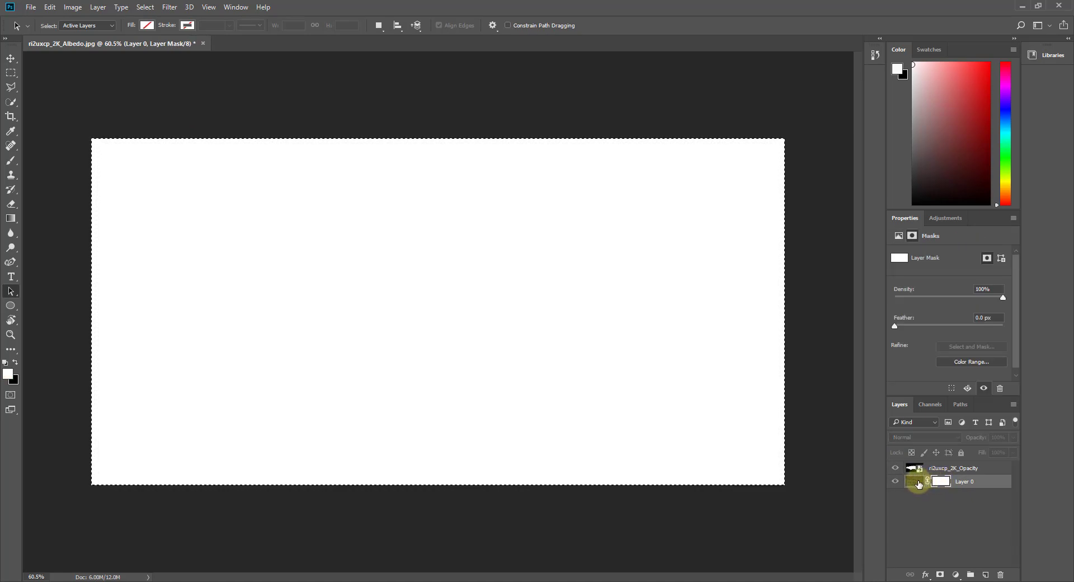
pyautogui.click(919, 483)
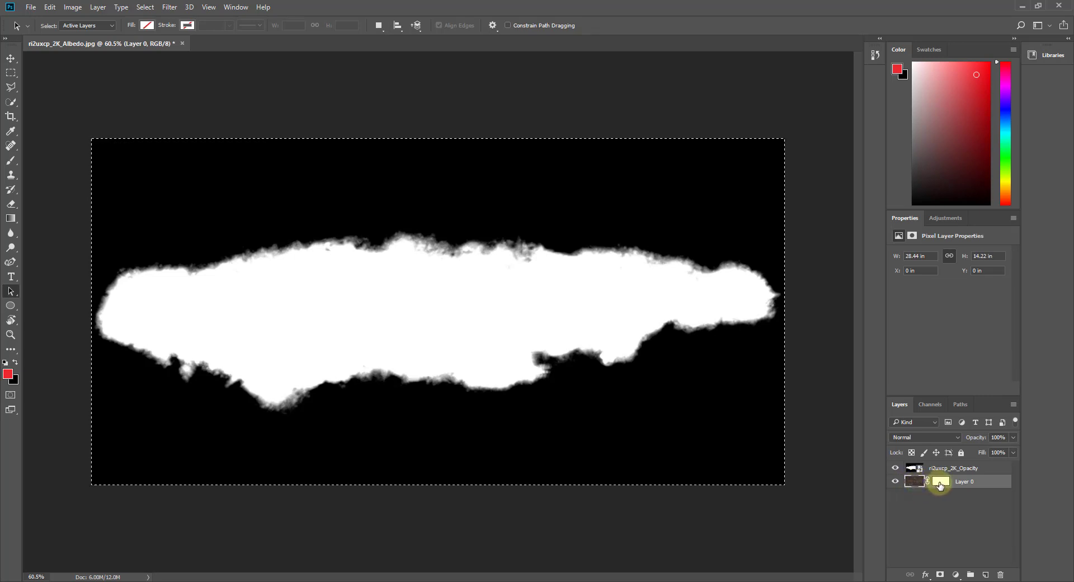
pyautogui.click(940, 482)
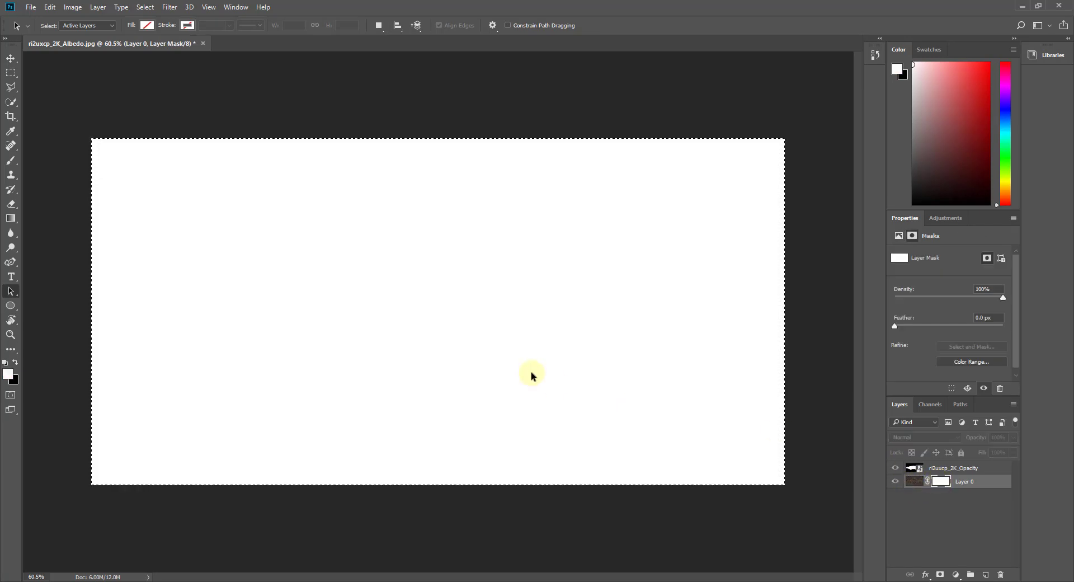
pyautogui.hotkey('ctrl', 'v')
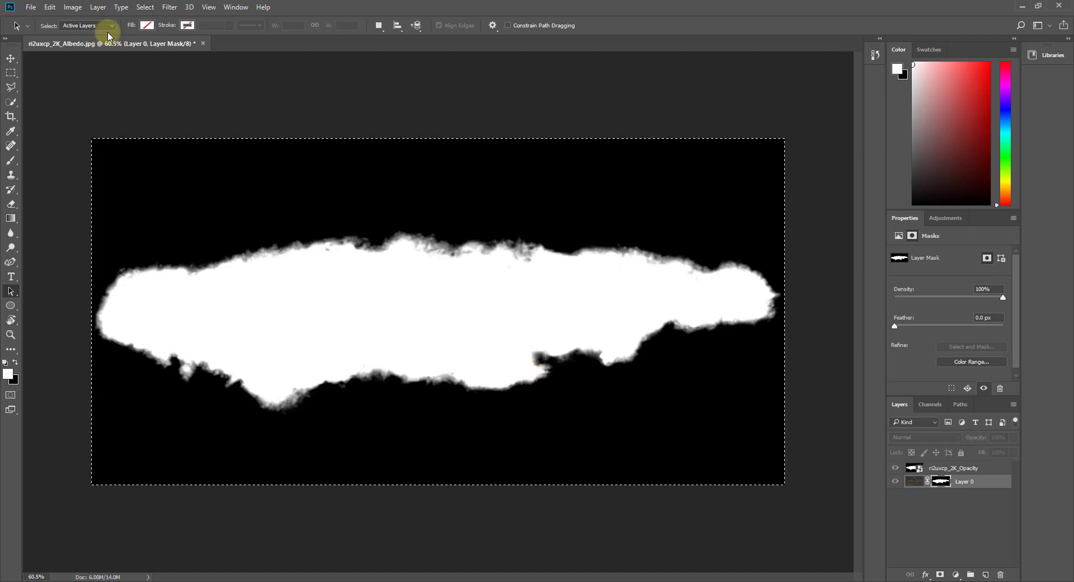
pyautogui.click(50, 6)
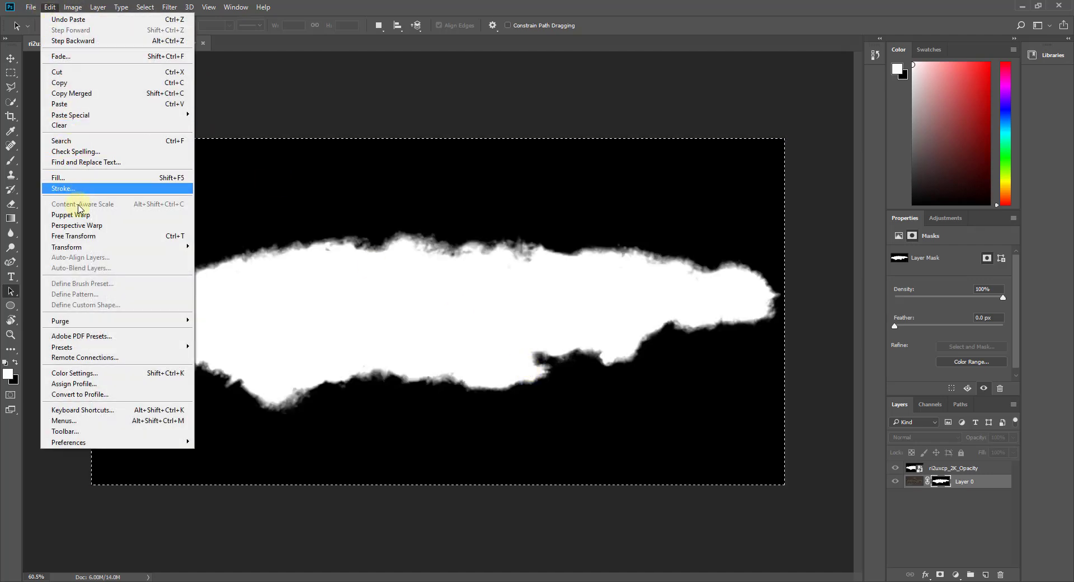
pyautogui.click(312, 95)
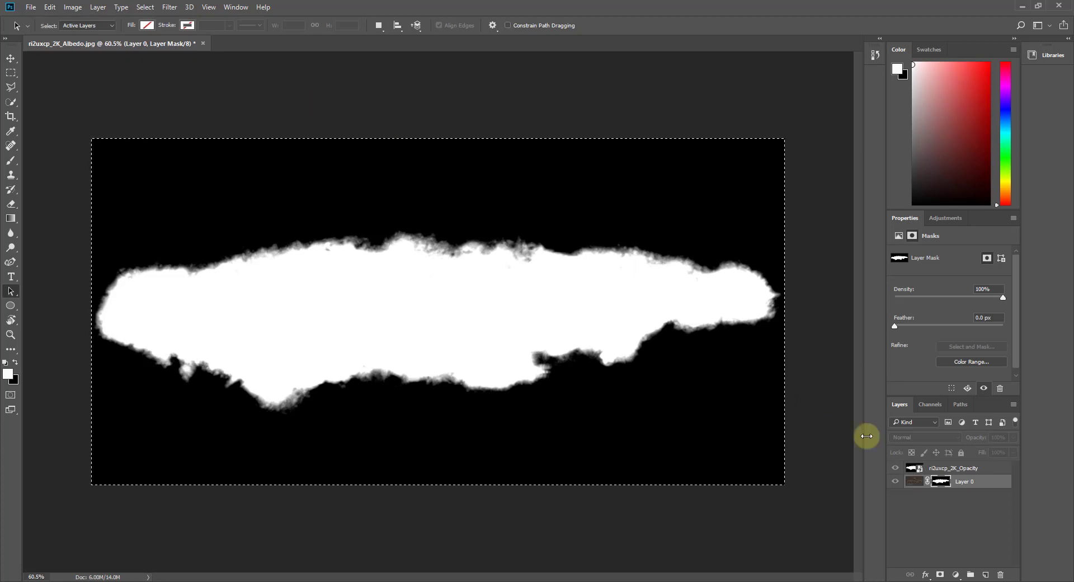
# Step: Return to Layer 0's image and hide the ri2uxcp_2K_Opacity layer above it
pyautogui.click(915, 485)
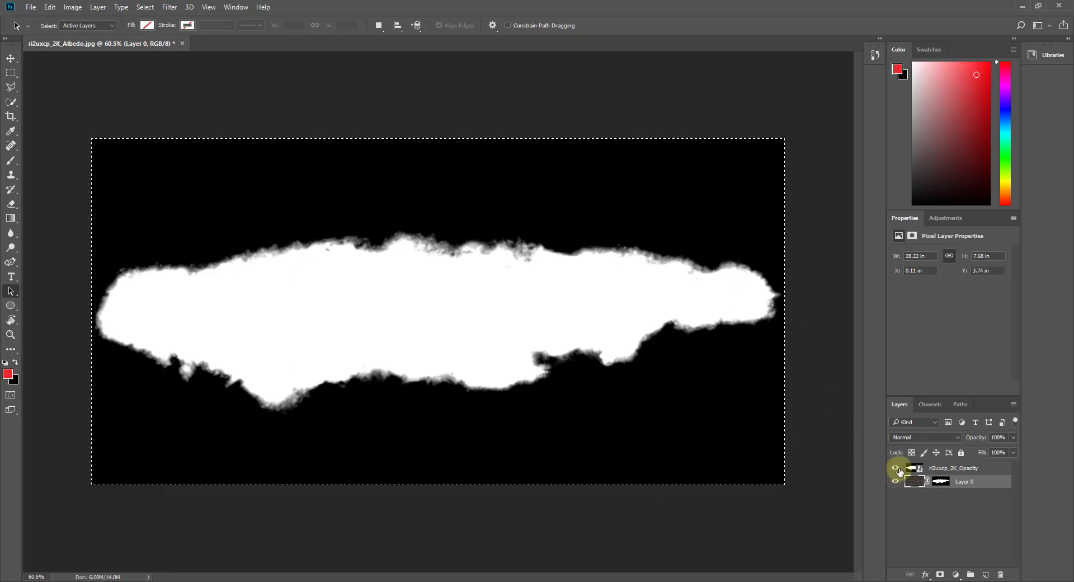
pyautogui.click(944, 474)
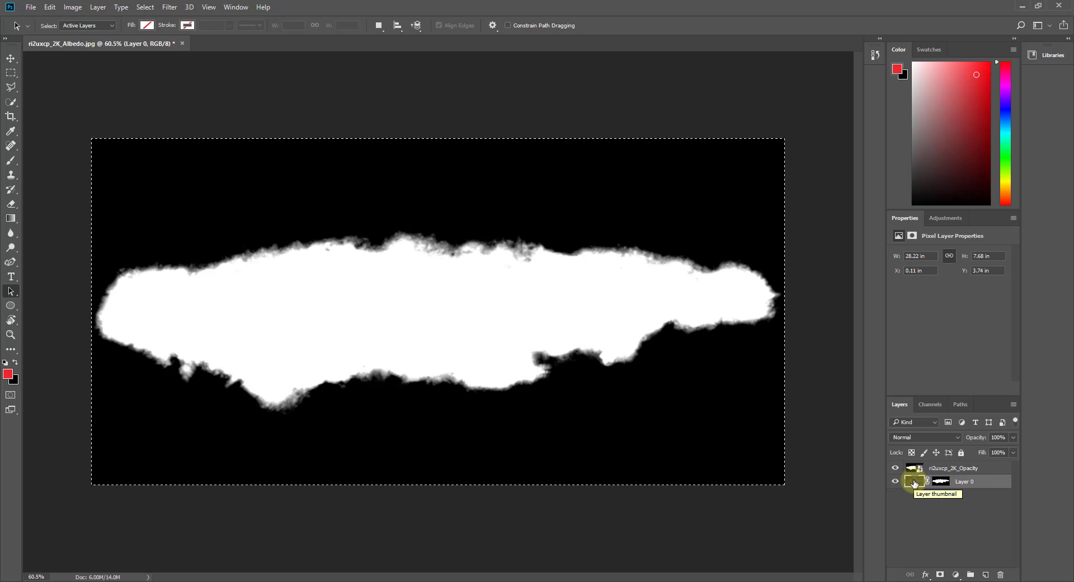
pyautogui.click(895, 470)
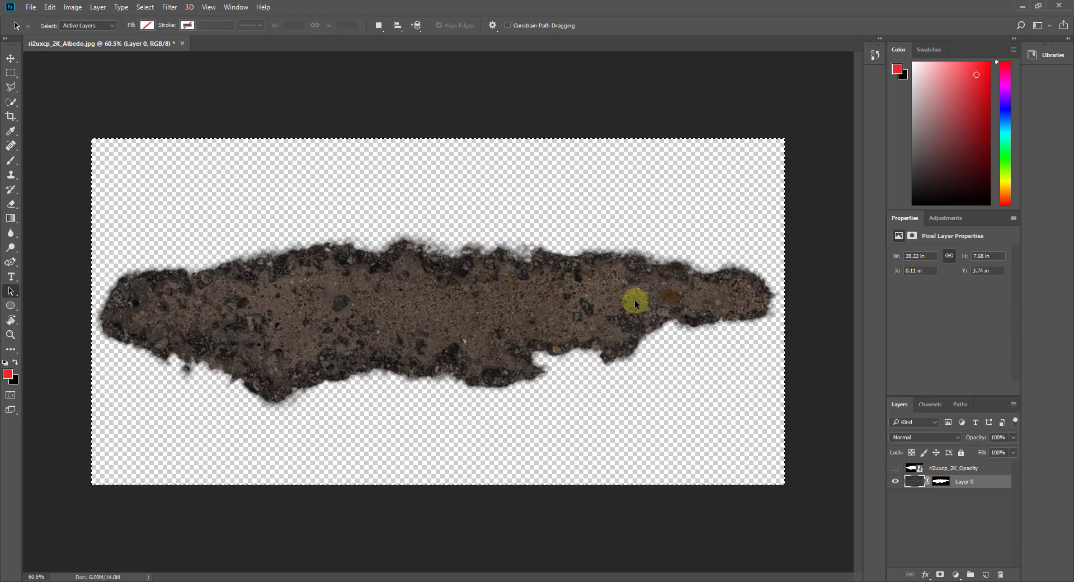
# Step: Quick-export the masked pothole image as a PNG named Pothole_Masked in the Decals_Pothole_ri2uxcp2_2K_atlas_ms folder
pyautogui.click(30, 7)
pyautogui.moveTo(83, 159)
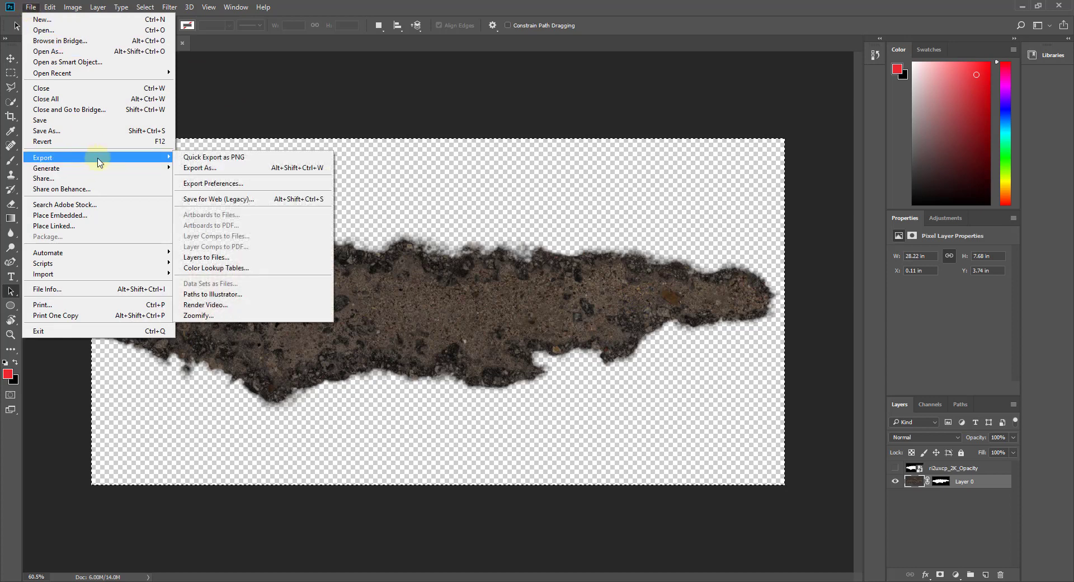
pyautogui.click(231, 163)
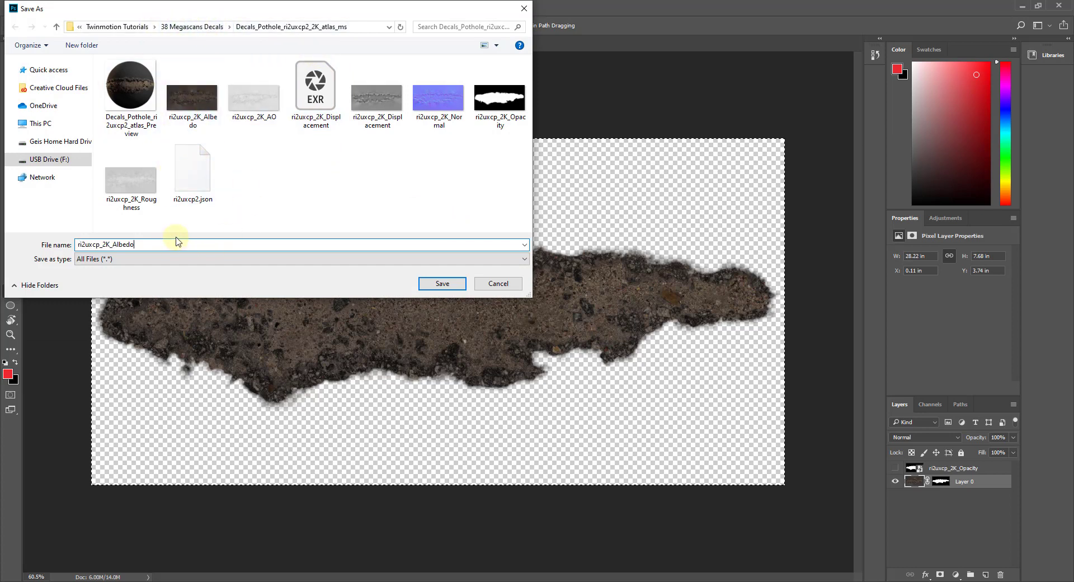
pyautogui.hotkey('ctrl', 'a')
pyautogui.write('Pothole_Masked')
pyautogui.press('Return')
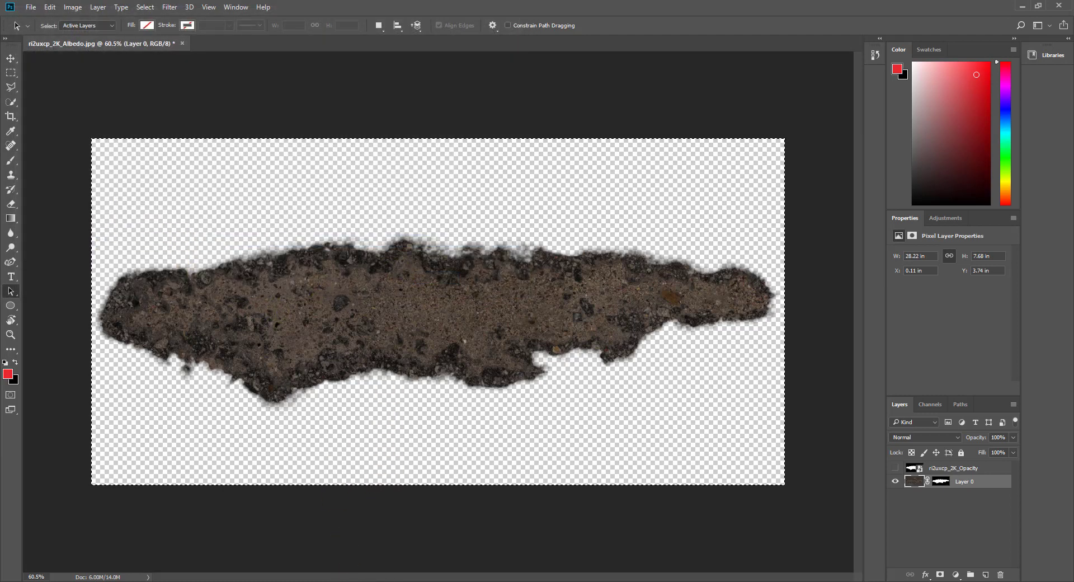
# Step: Open the exported Pothole_Masked.png from its folder in Photos to check the transparent edges, and close it
pyautogui.moveTo(343, 580)
pyautogui.click(398, 540)
pyautogui.click(386, 424)
pyautogui.doubleClick(568, 239)
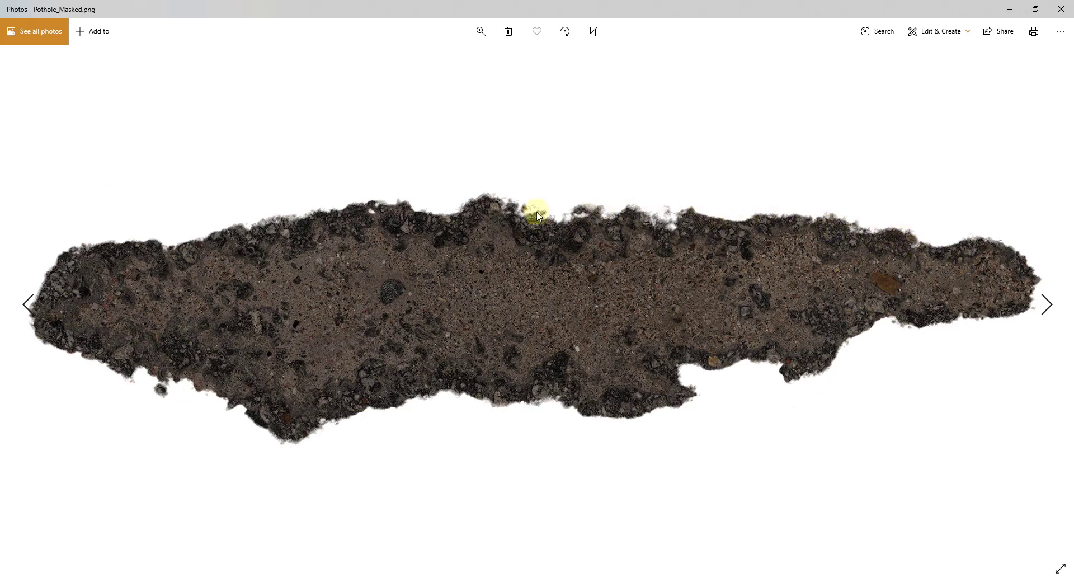
pyautogui.click(1060, 10)
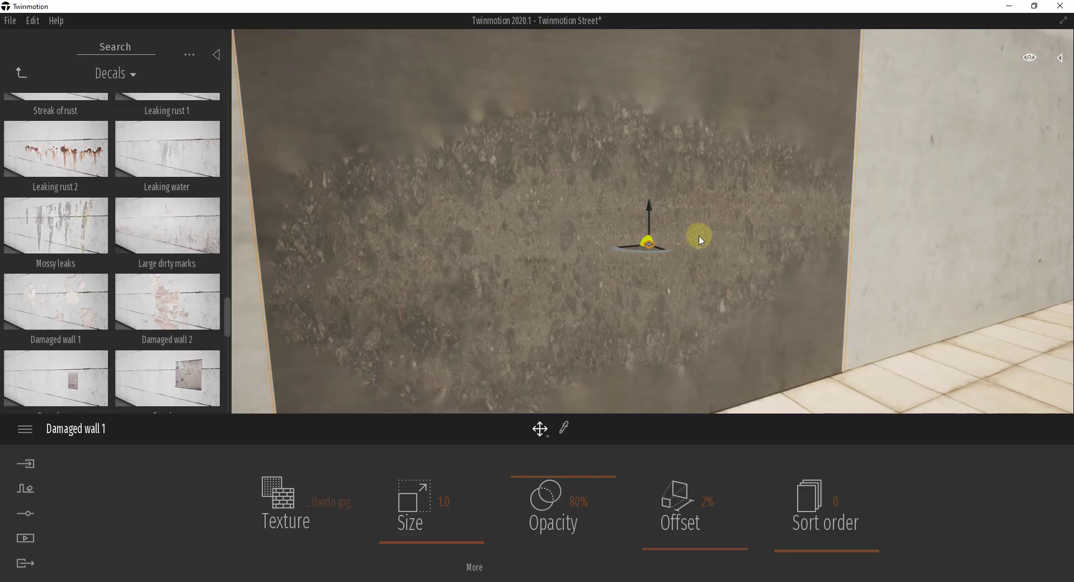
# Step: In Twinmotion, replace the texture of the Damaged wall 1 decal on the wall with the Pothole_Masked image
pyautogui.scroll(-5, 699, 240)
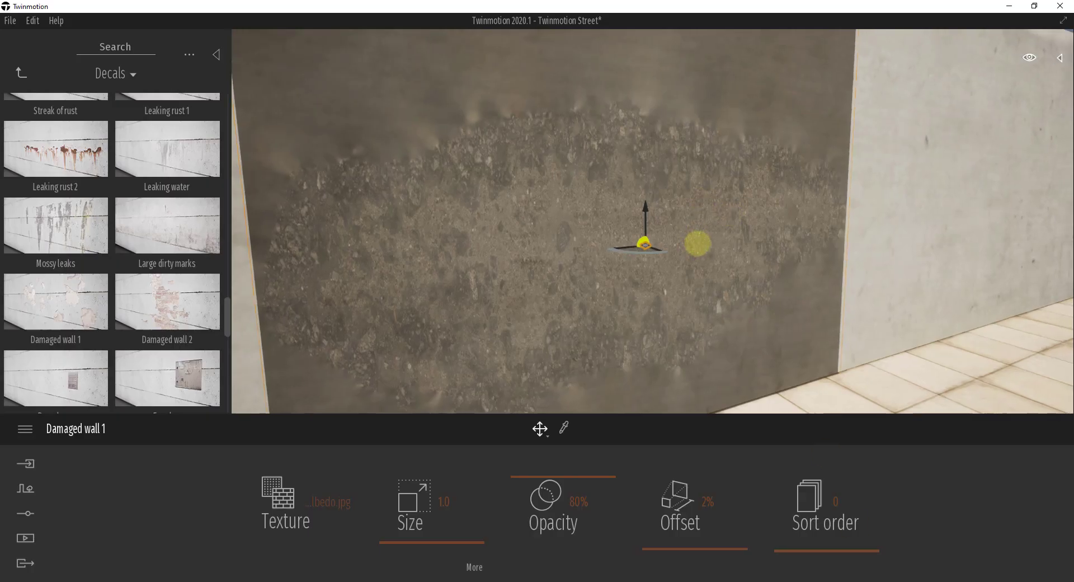
pyautogui.scroll(-3, 699, 243)
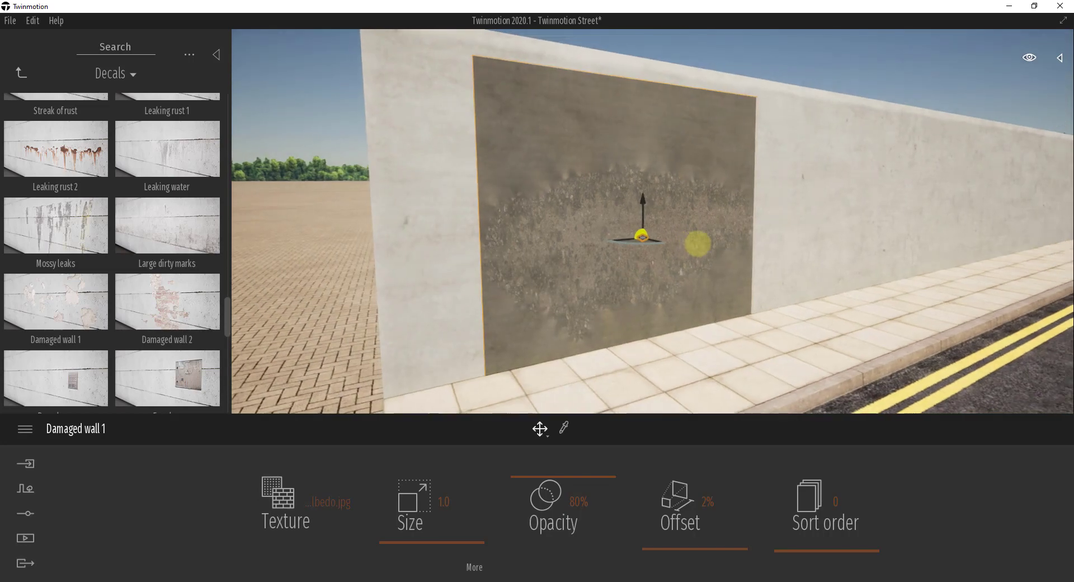
pyautogui.scroll(5, 695, 242)
pyautogui.scroll(-3, 696, 245)
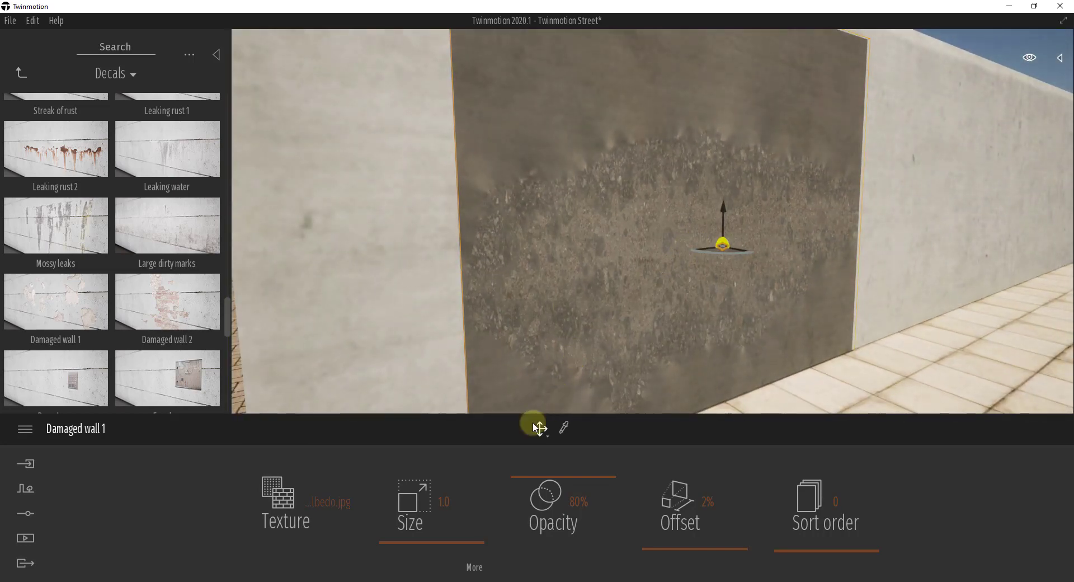
pyautogui.click(327, 503)
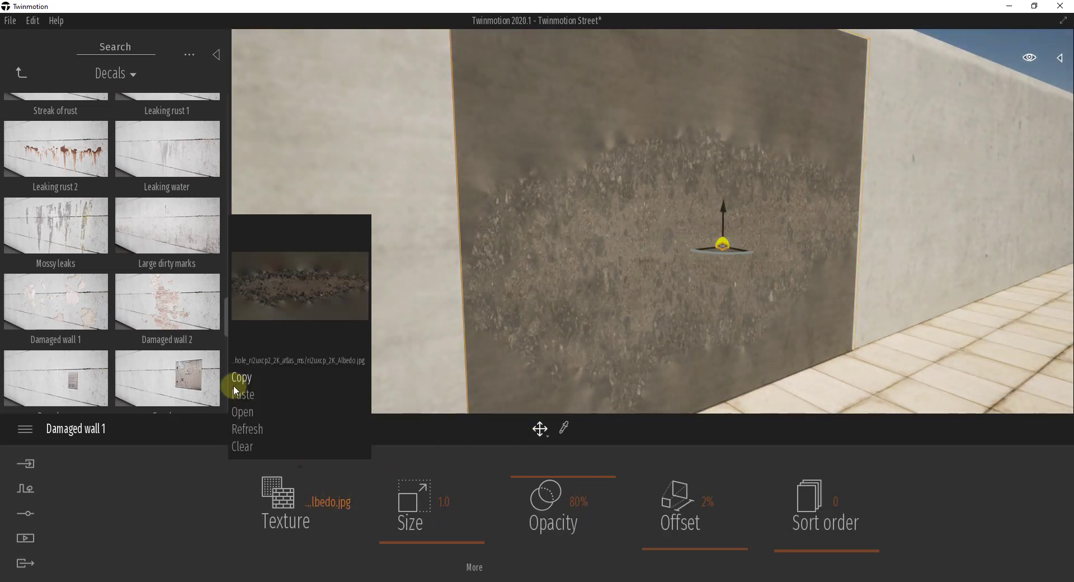
pyautogui.click(240, 413)
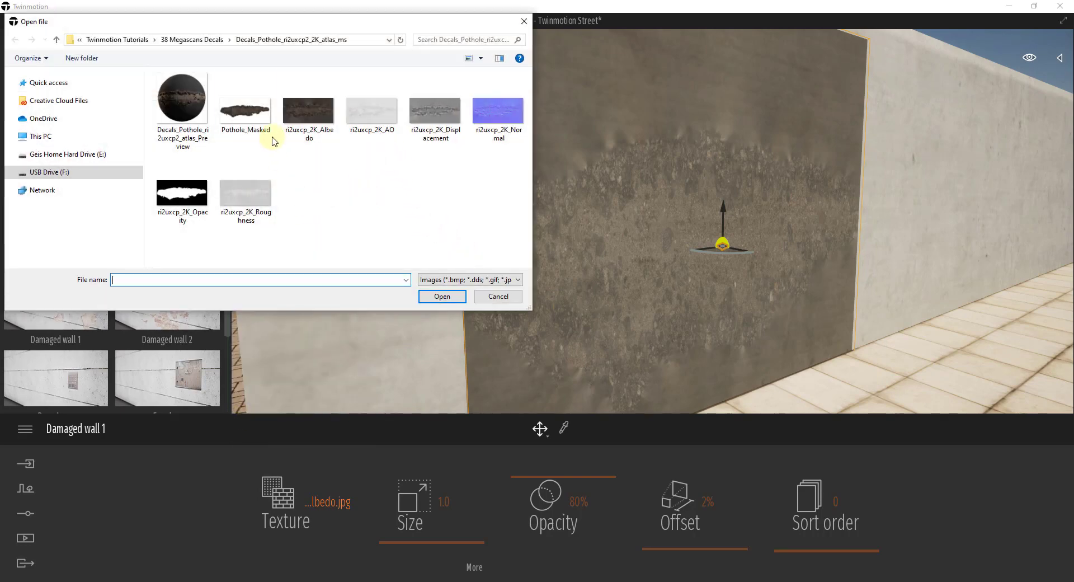
pyautogui.doubleClick(249, 112)
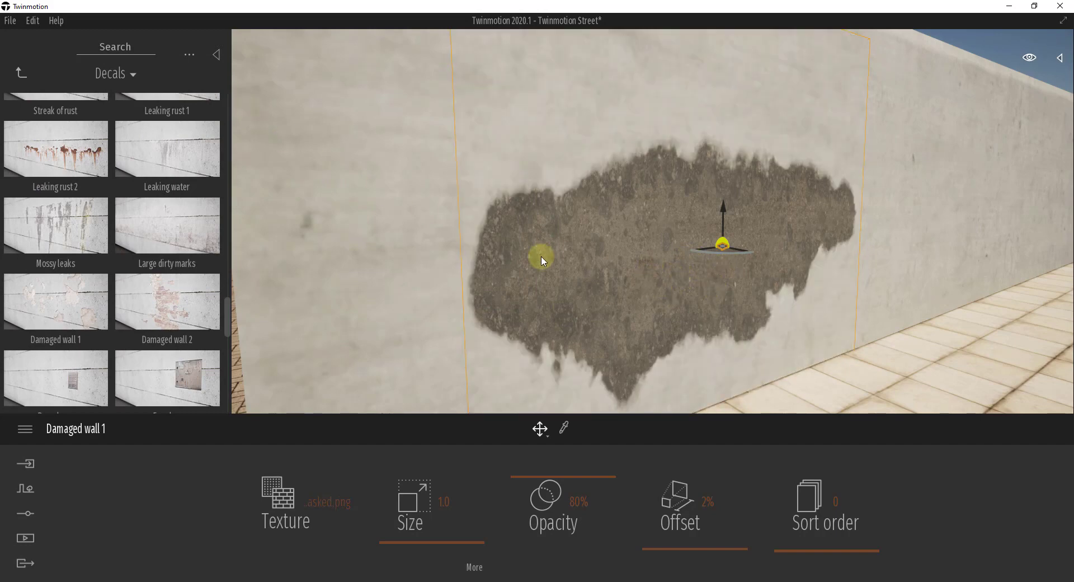
# Step: Adjust the wall decal's opacity to 81%
pyautogui.moveTo(595, 275); pyautogui.dragTo(594, 274, button='right')
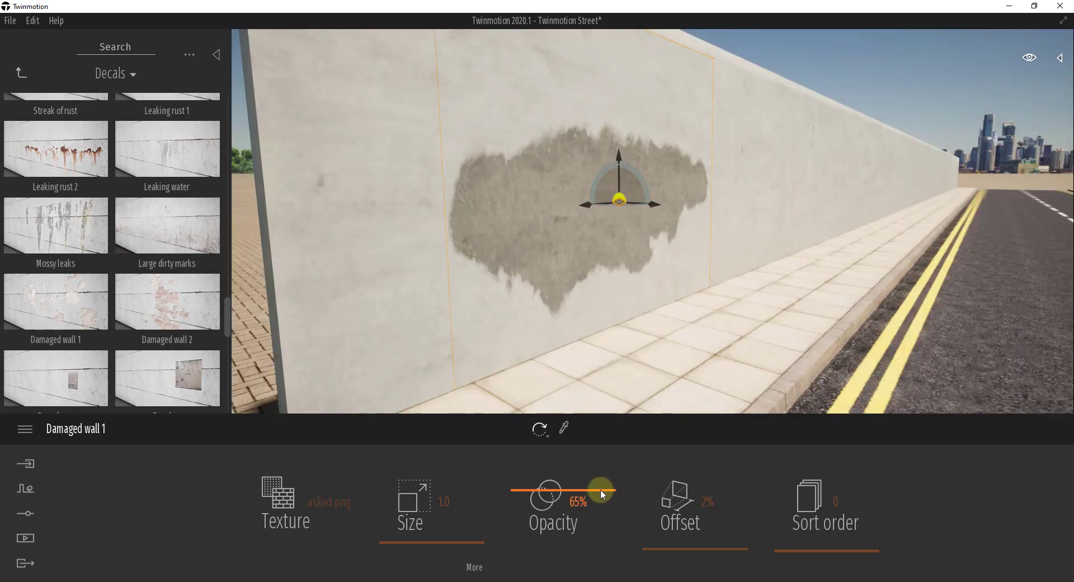
pyautogui.moveTo(600, 488); pyautogui.dragTo(595, 488)
pyautogui.moveTo(613, 280); pyautogui.dragTo(614, 280, button='right')
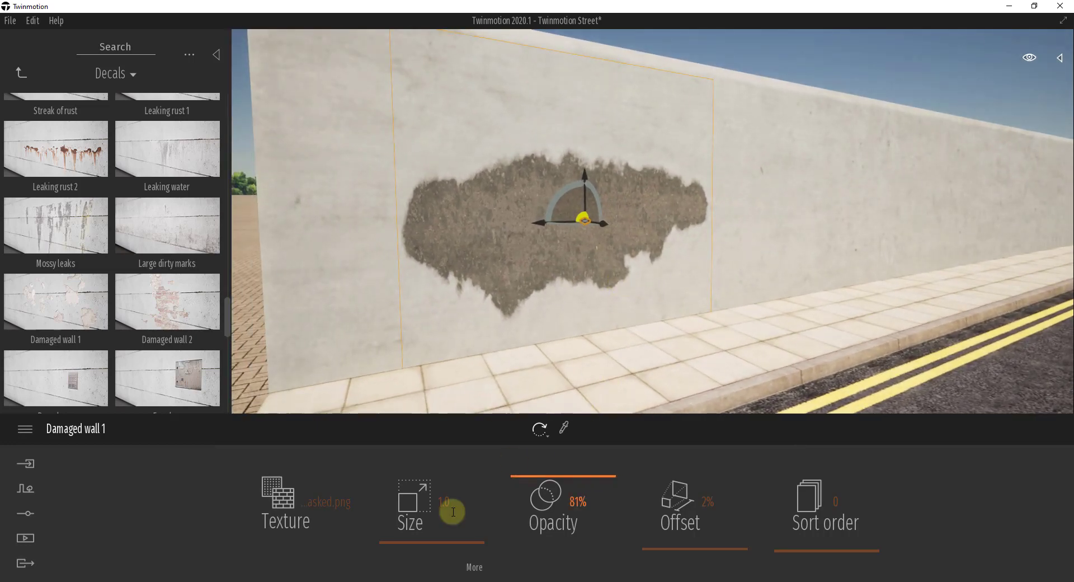
# Step: Set the wall decal's length to 0.9 and its width to 2.1
pyautogui.click(475, 569)
pyautogui.moveTo(640, 546)
pyautogui.mouseDown()
pyautogui.moveTo(637, 531)
pyautogui.moveTo(639, 545)
pyautogui.mouseUp()
pyautogui.moveTo(498, 545); pyautogui.dragTo(498, 549)
pyautogui.moveTo(589, 545); pyautogui.dragTo(592, 540)
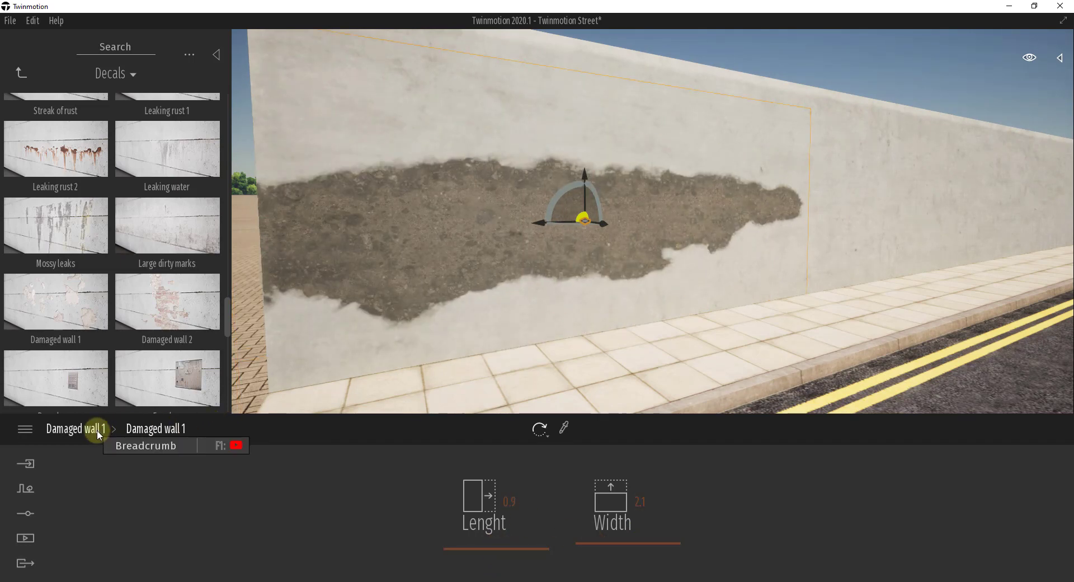
pyautogui.click(96, 430)
# Step: Move the decal along the wall away from its near end and reduce its width to a shorter patch
pyautogui.moveTo(570, 211); pyautogui.dragTo(698, 312)
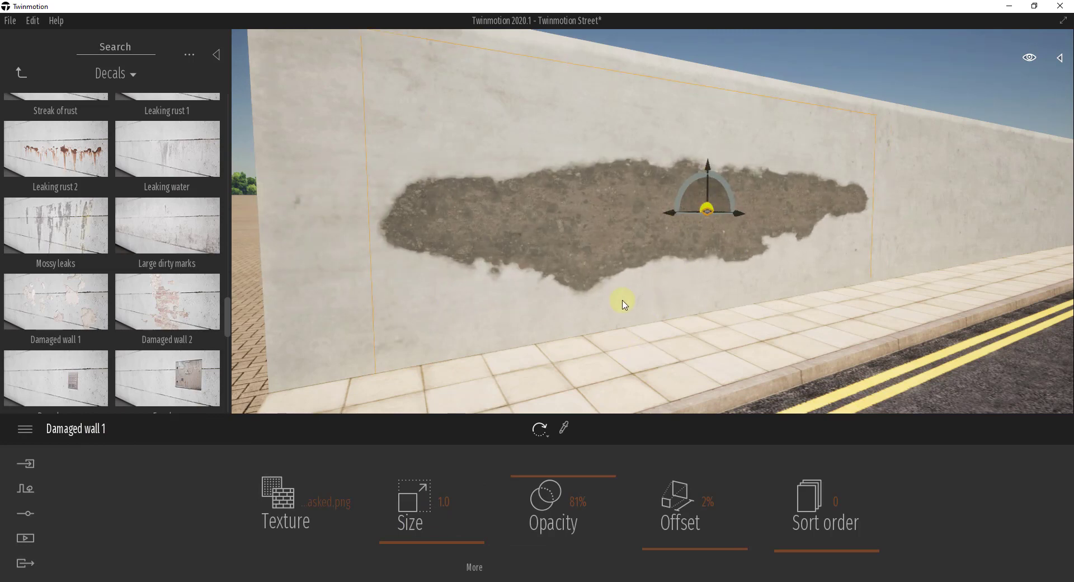
pyautogui.click(468, 567)
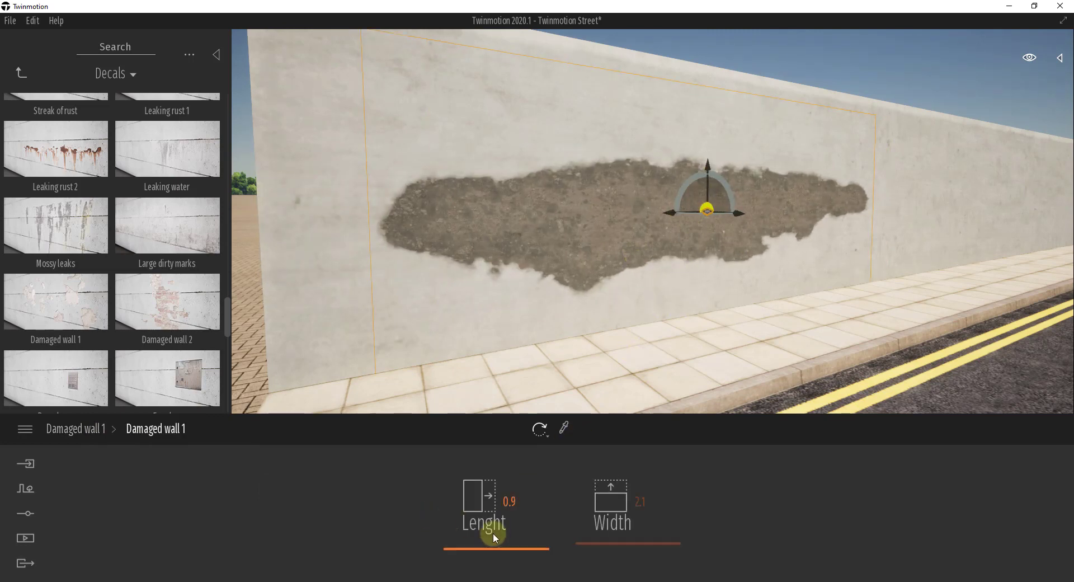
pyautogui.moveTo(614, 546); pyautogui.dragTo(606, 546)
pyautogui.click(104, 434)
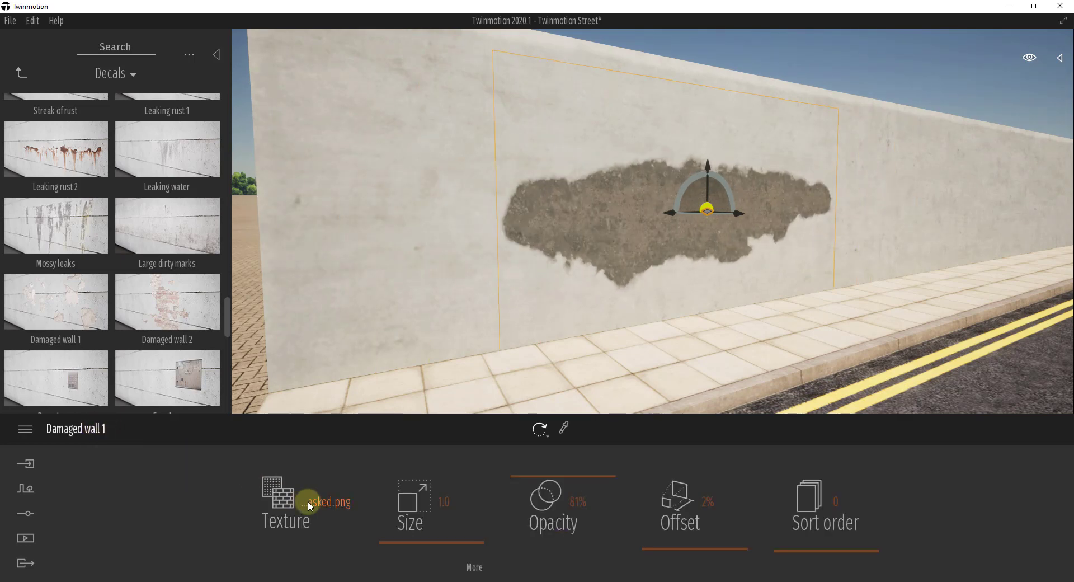
# Step: Add the Damaged wall 1 decal from the scene hierarchy to the user library and display that library
pyautogui.click(1058, 59)
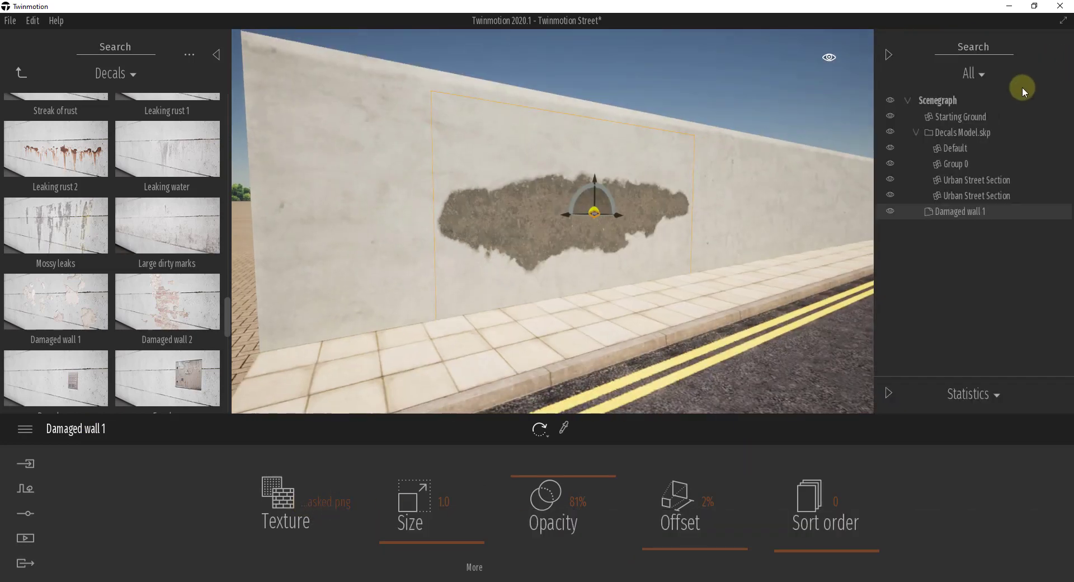
pyautogui.rightClick(959, 214)
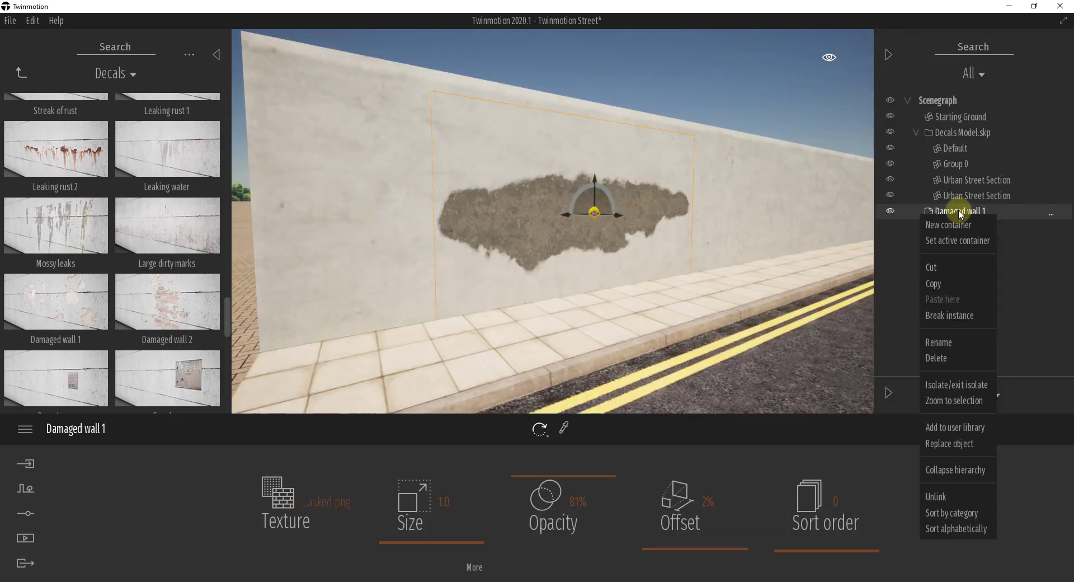
pyautogui.click(942, 427)
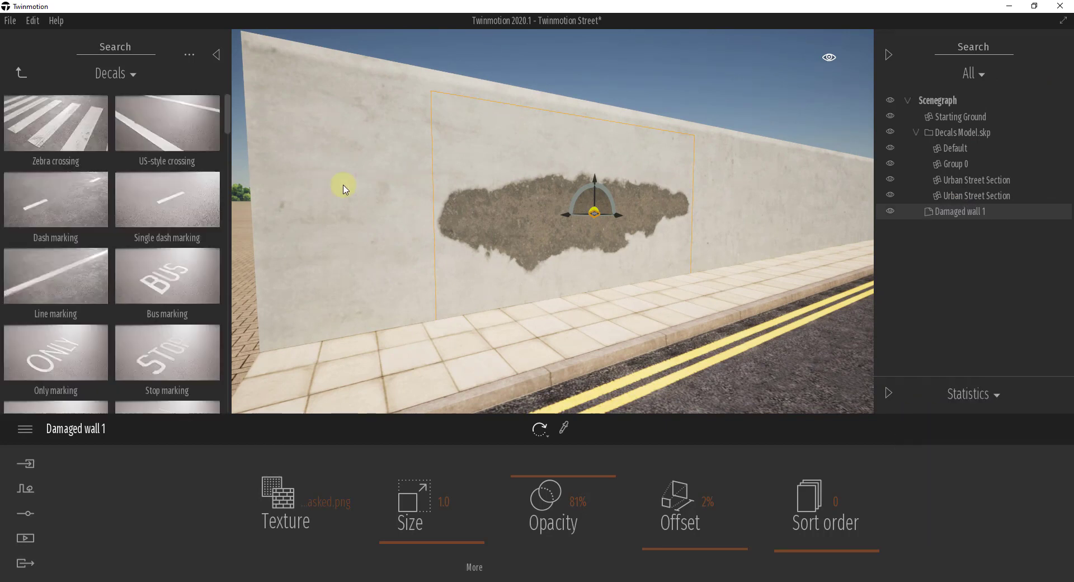
pyautogui.click(21, 72)
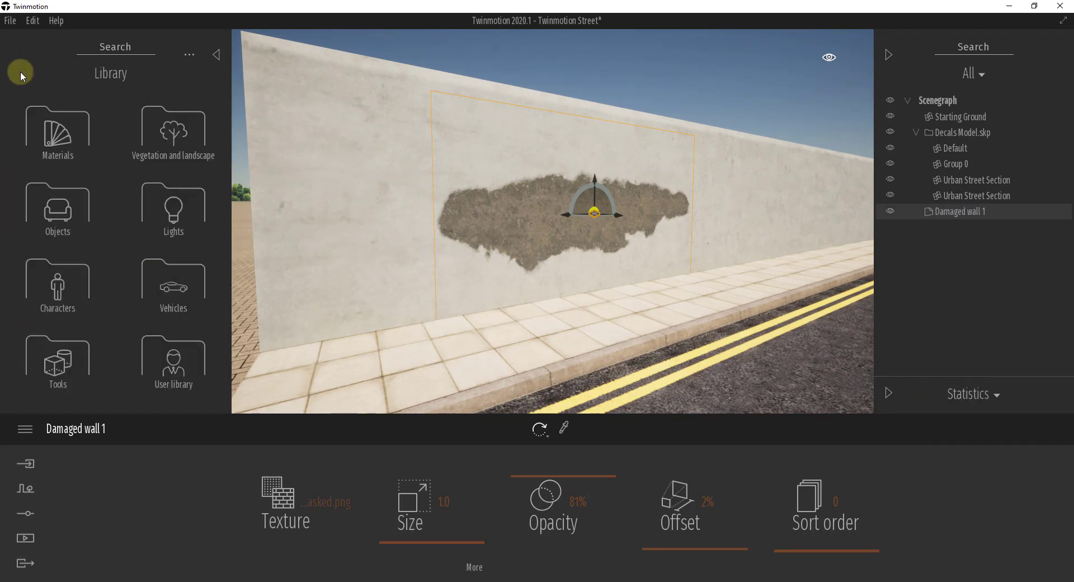
pyautogui.click(174, 361)
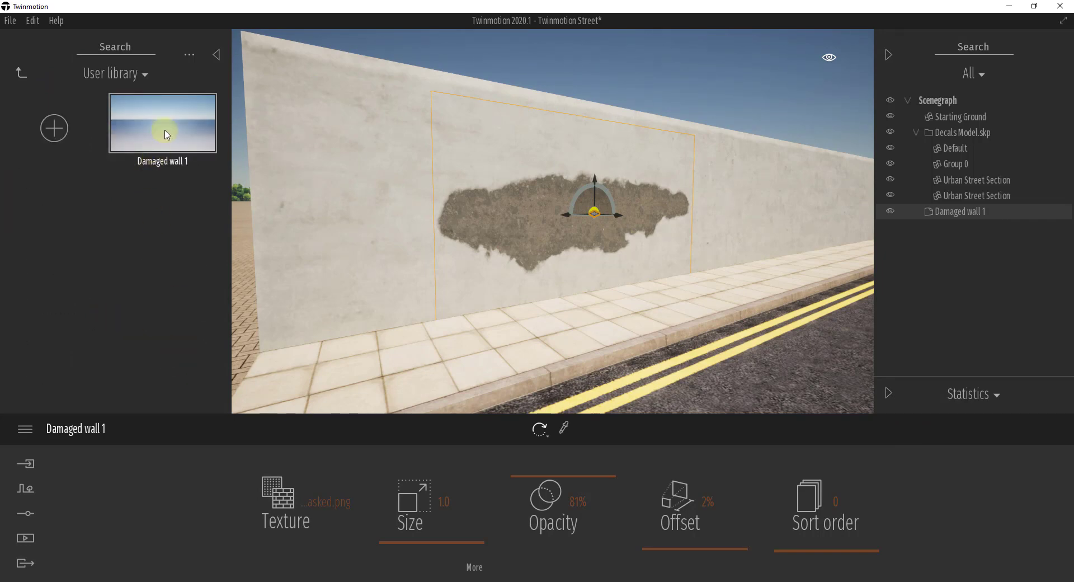
# Step: Rename the Damaged wall 1 entry in the user library to Asphalt Patch
pyautogui.moveTo(546, 215); pyautogui.dragTo(547, 215)
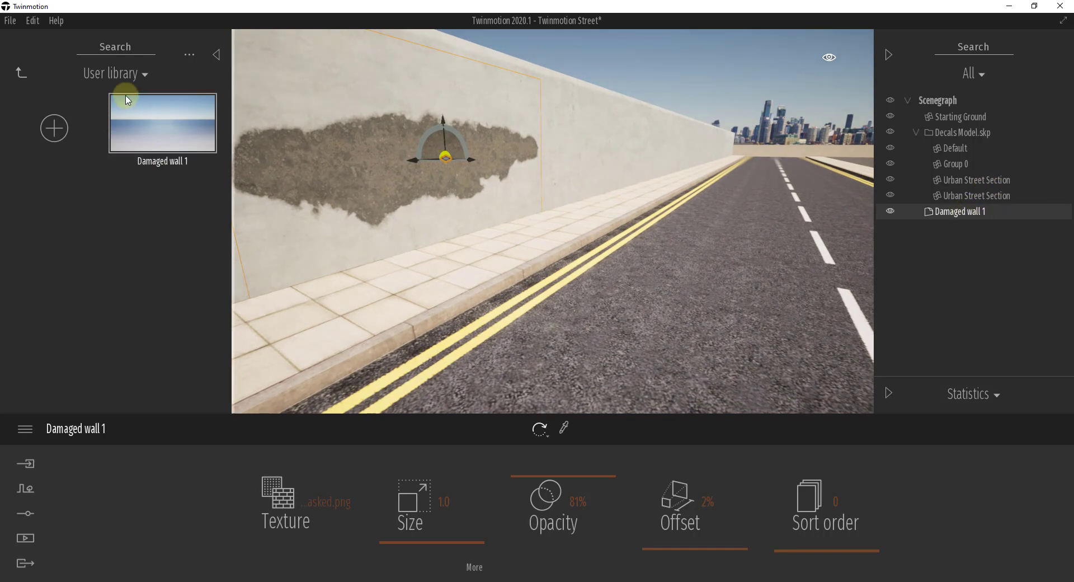
pyautogui.click(154, 163)
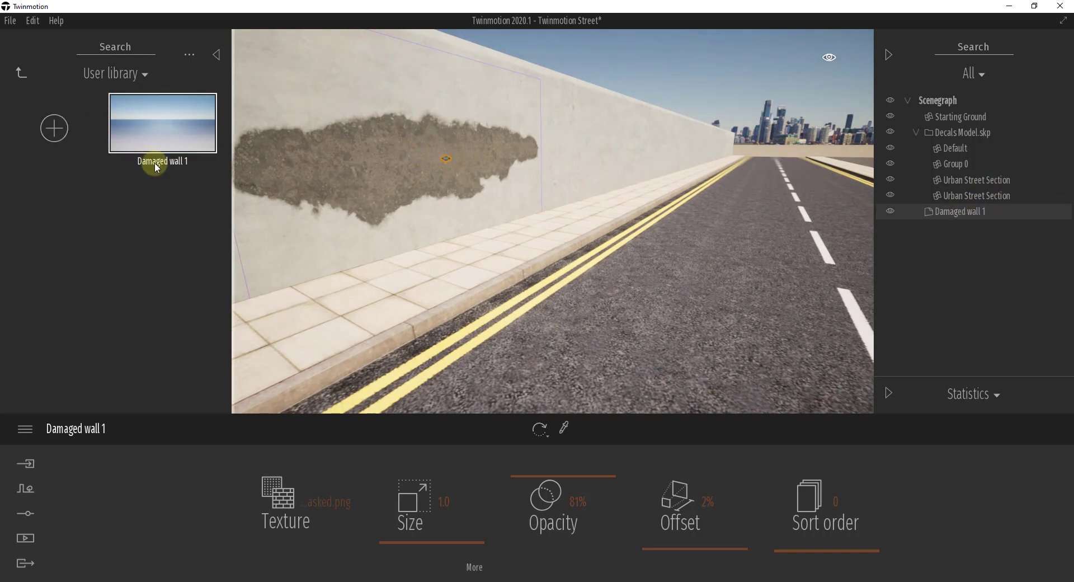
pyautogui.click(154, 218)
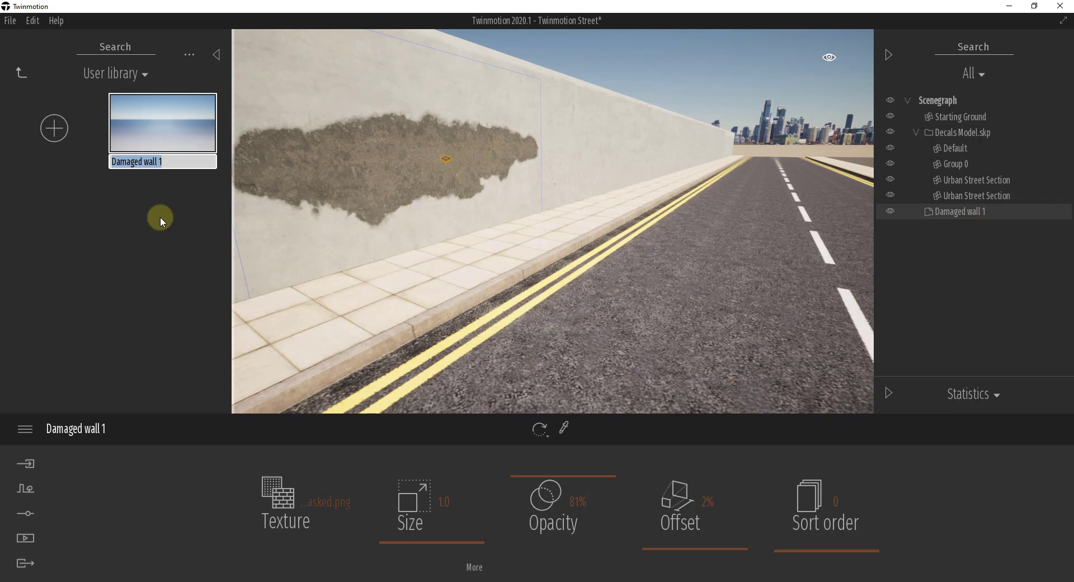
pyautogui.write('Asphal')
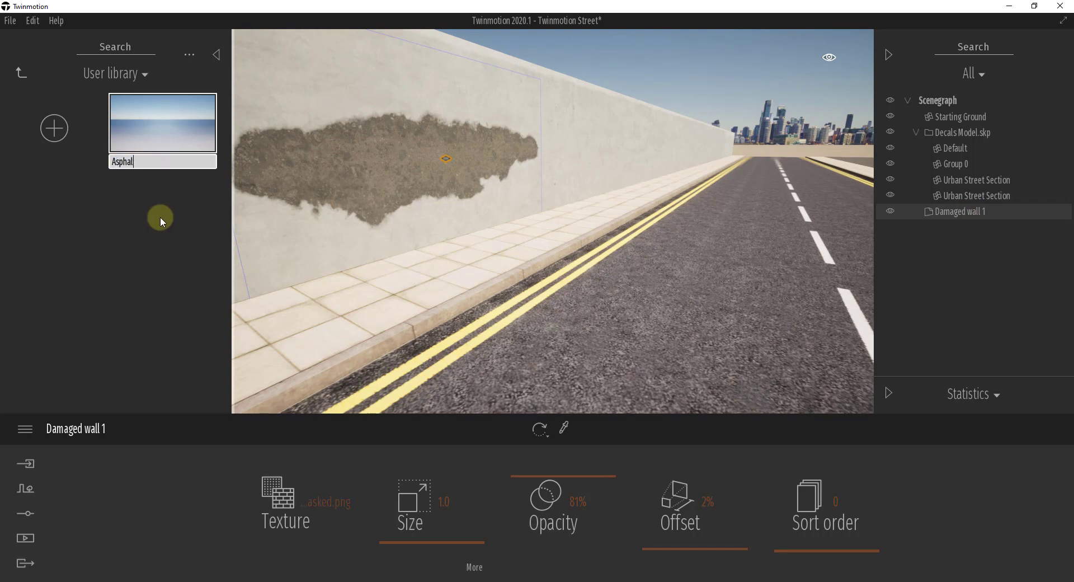
pyautogui.write('t Patch')
pyautogui.press('Return')
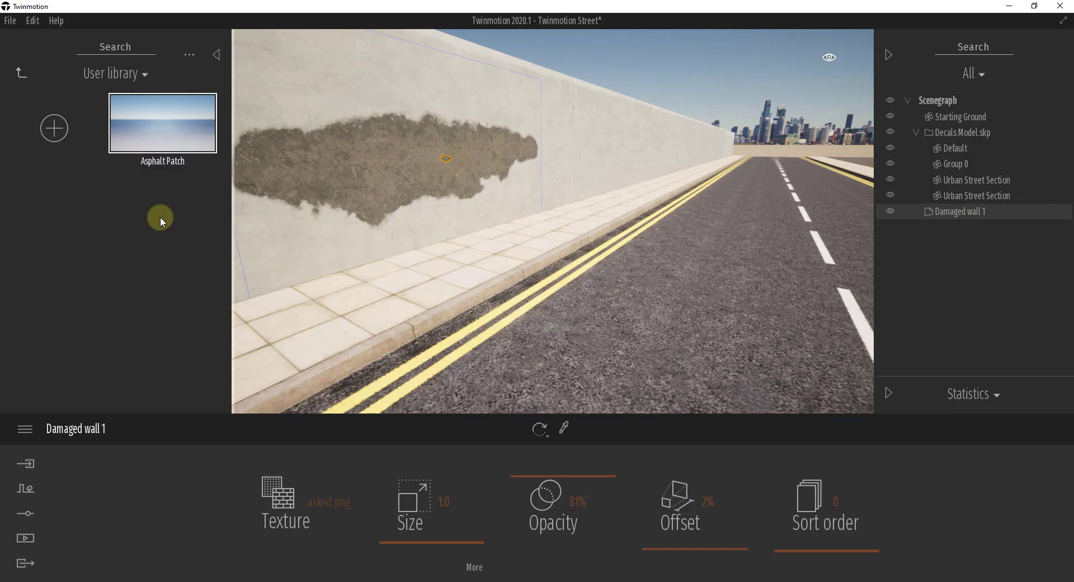
# Step: Place the Asphalt Patch decal from the user library on the road and rotate it to run lengthwise along the lane
pyautogui.moveTo(145, 144); pyautogui.dragTo(765, 316)
pyautogui.moveTo(631, 311); pyautogui.dragTo(650, 301, button='right')
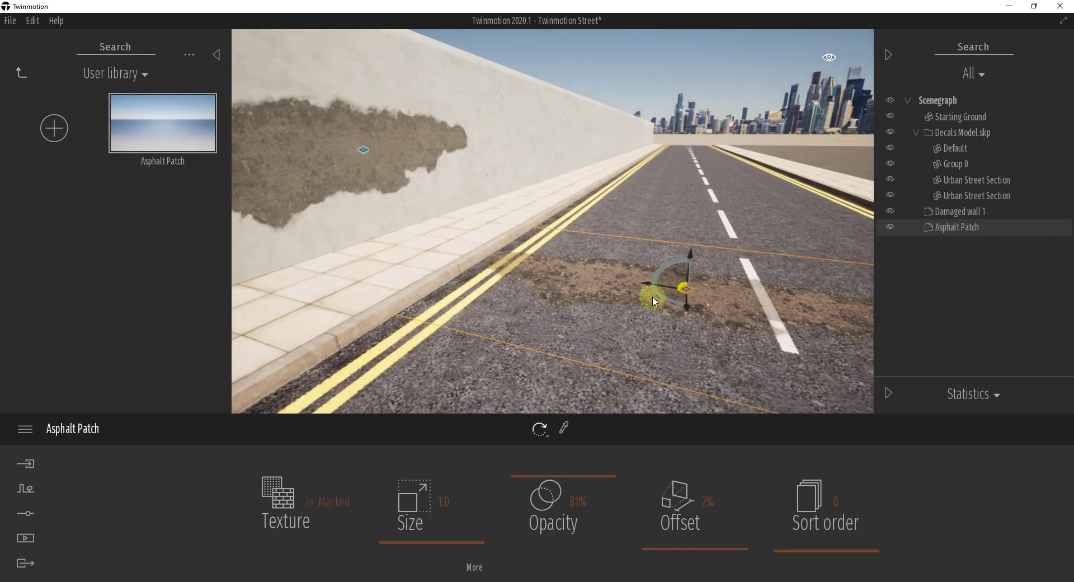
pyautogui.moveTo(671, 304); pyautogui.dragTo(615, 282)
# Step: Lower the opacity of the Asphalt Patch decal on the road to 52%
pyautogui.moveTo(569, 474); pyautogui.dragTo(582, 498)
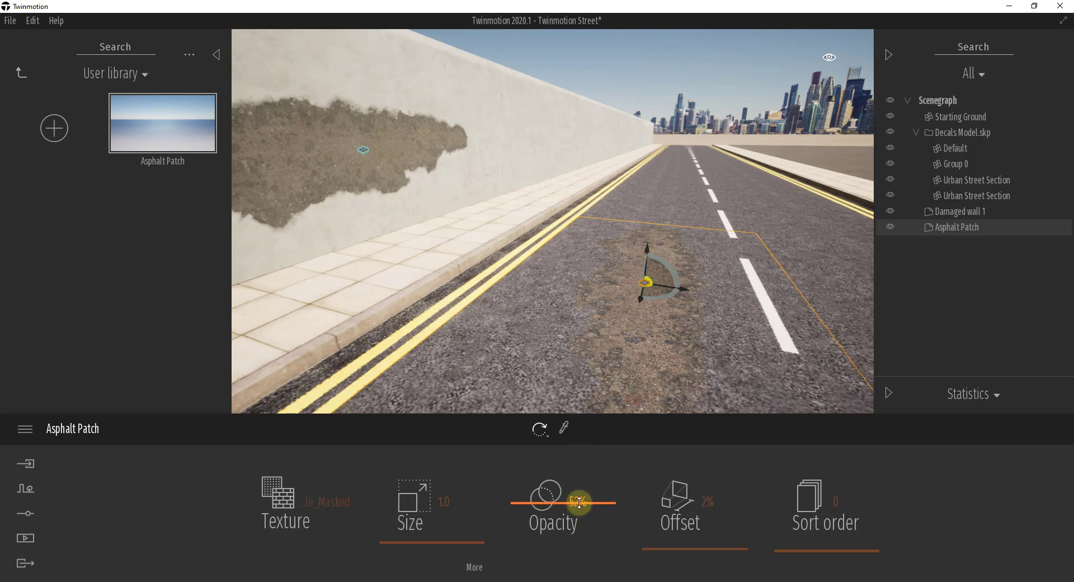
pyautogui.moveTo(643, 329); pyautogui.dragTo(624, 282, button='right')
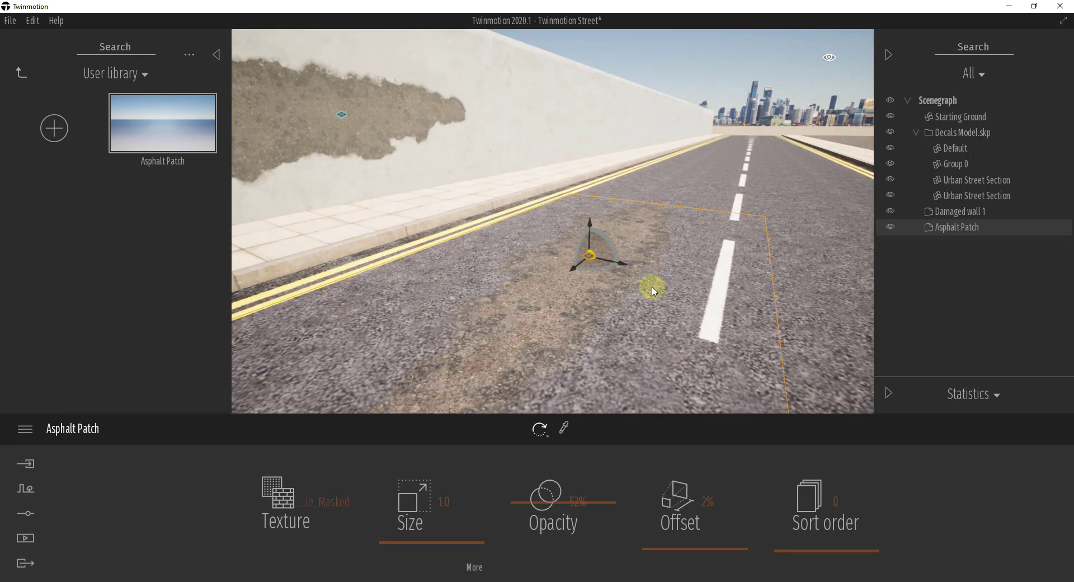
pyautogui.moveTo(619, 266); pyautogui.dragTo(618, 260, button='right')
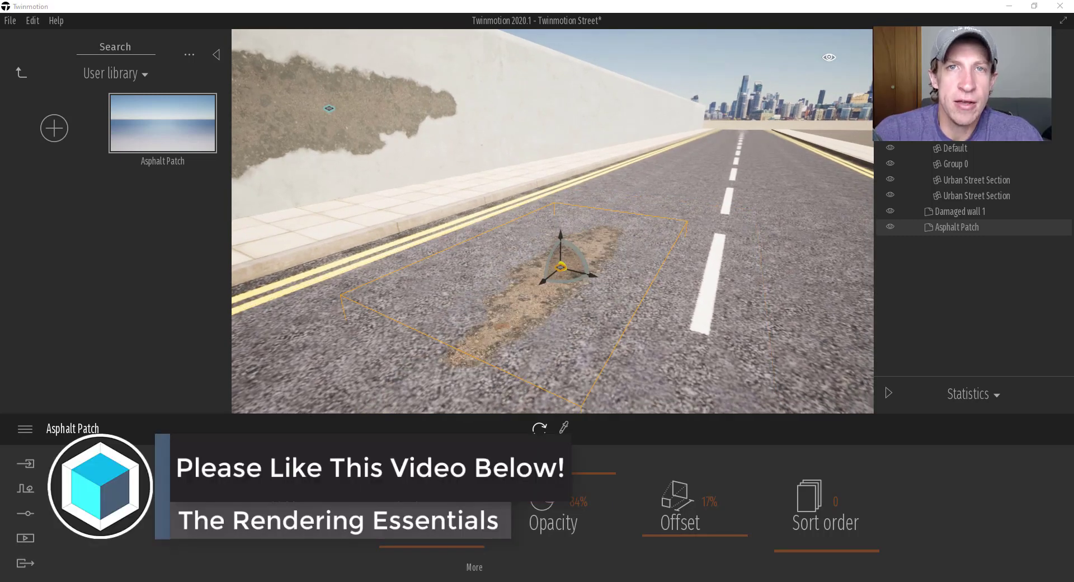